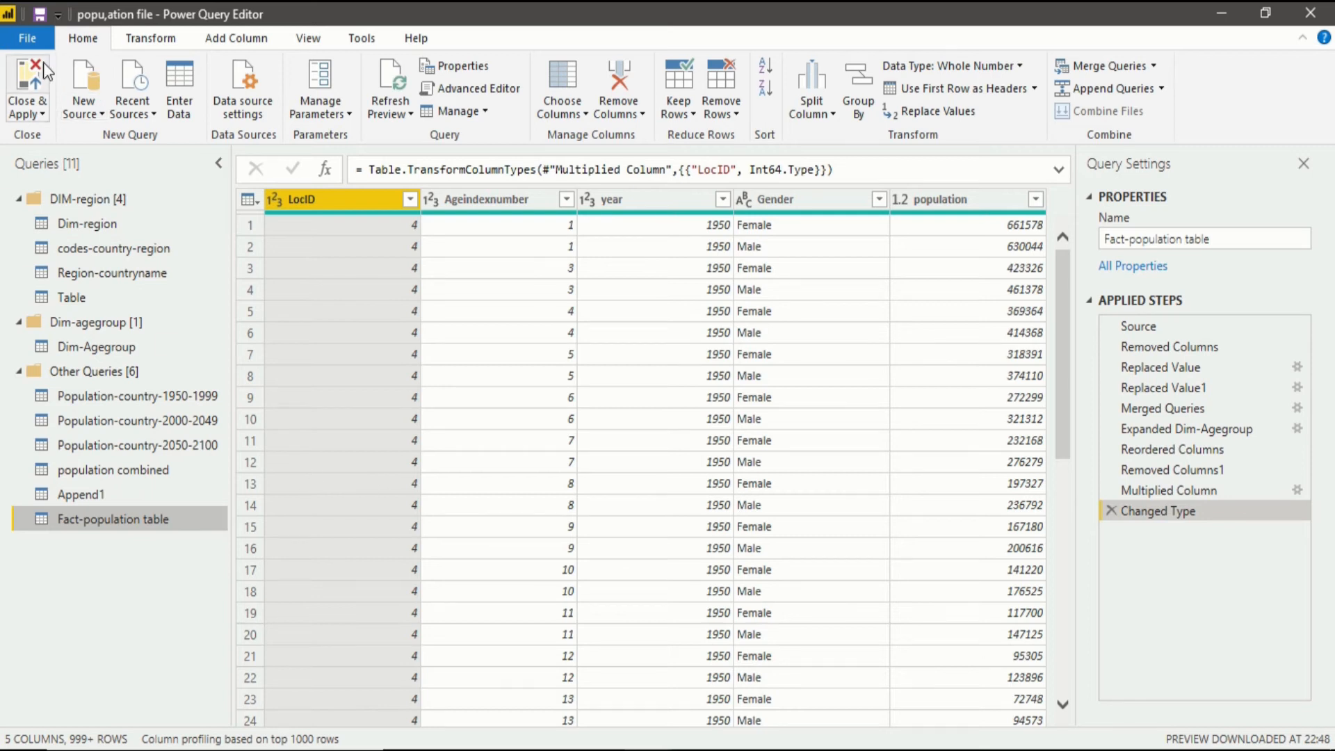
# Apply the query changes, close Power Query Editor, and show the loaded tables in the data view.
pyautogui.click(31, 76)
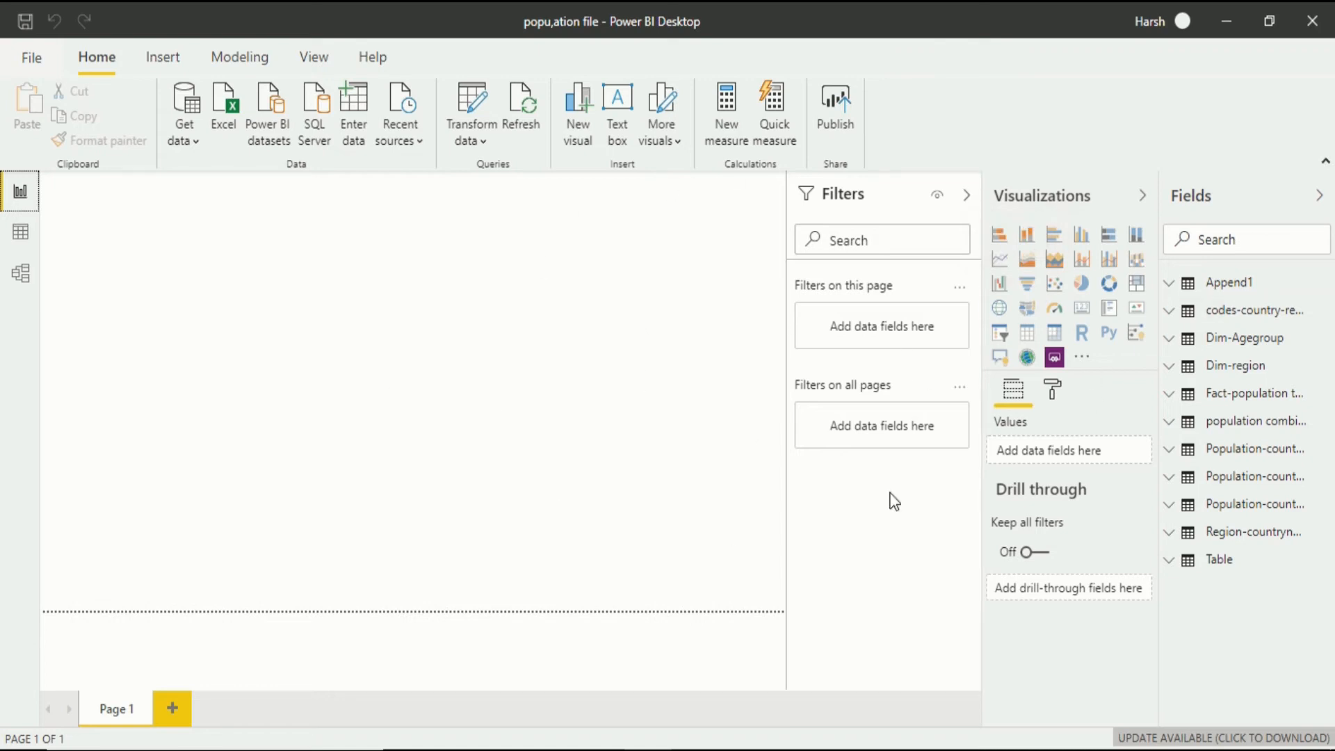
pyautogui.click(16, 232)
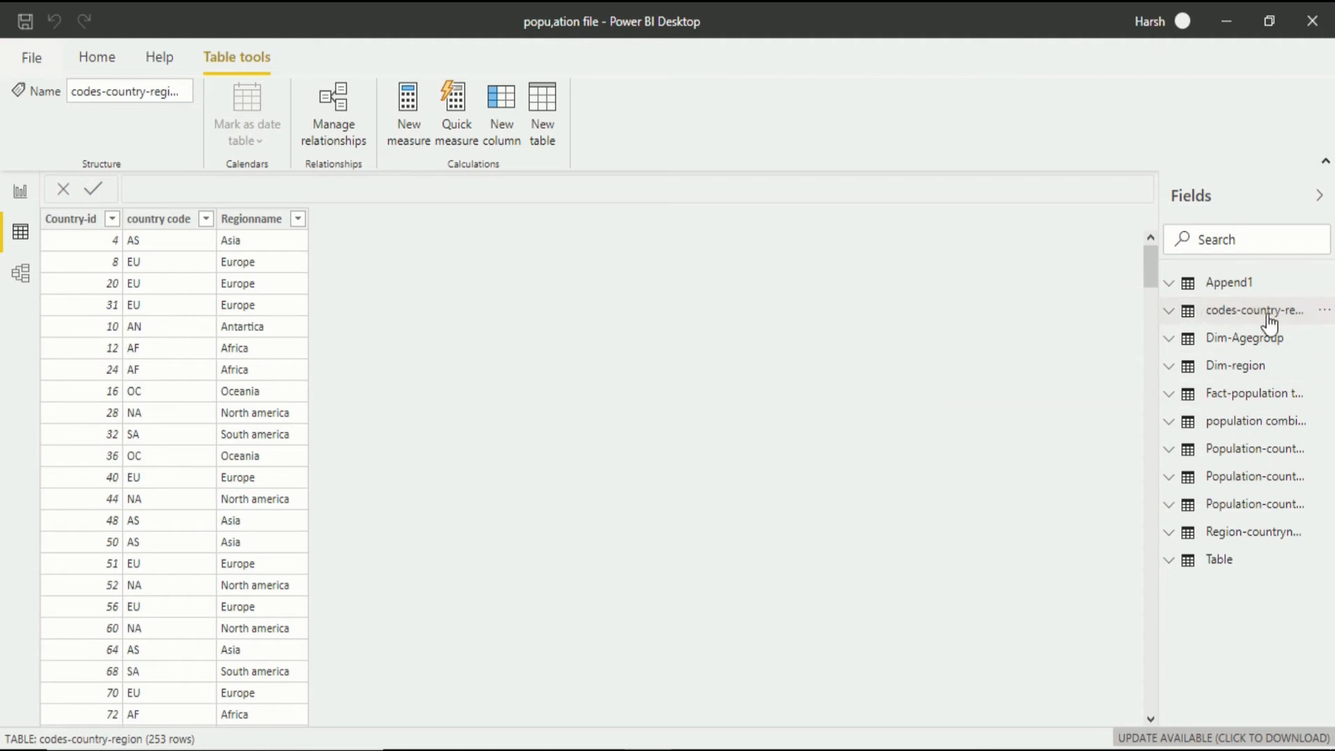
# Hide the codes-country-region, Append1 and population combined tables from the report view.
pyautogui.rightClick(1224, 318)
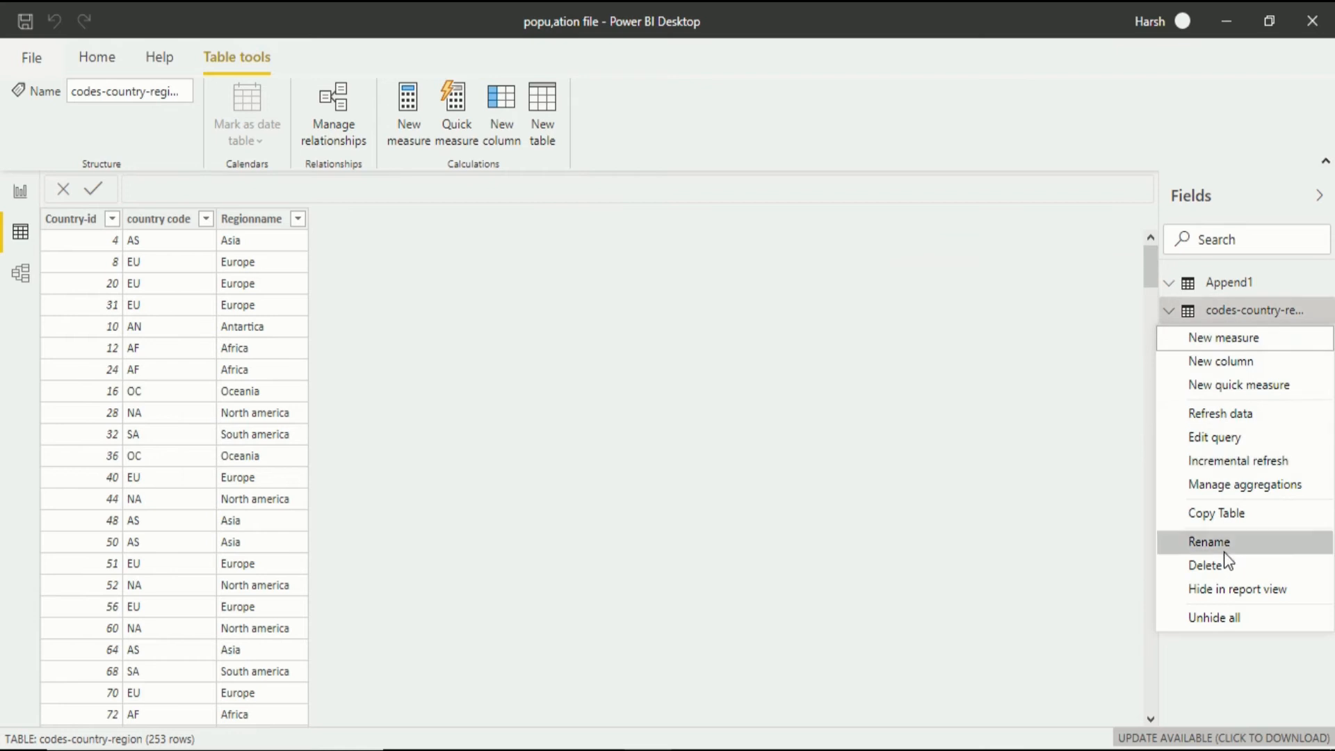
pyautogui.click(1220, 592)
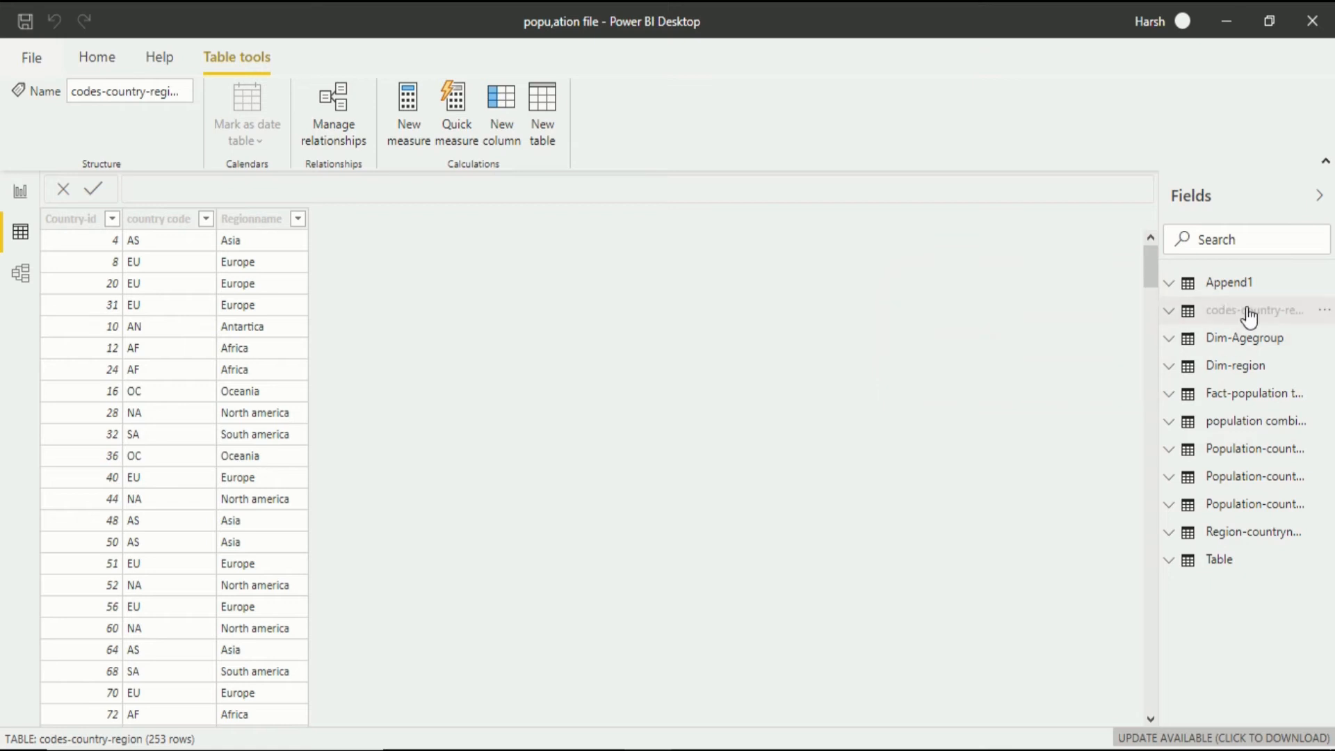
pyautogui.click(1248, 311)
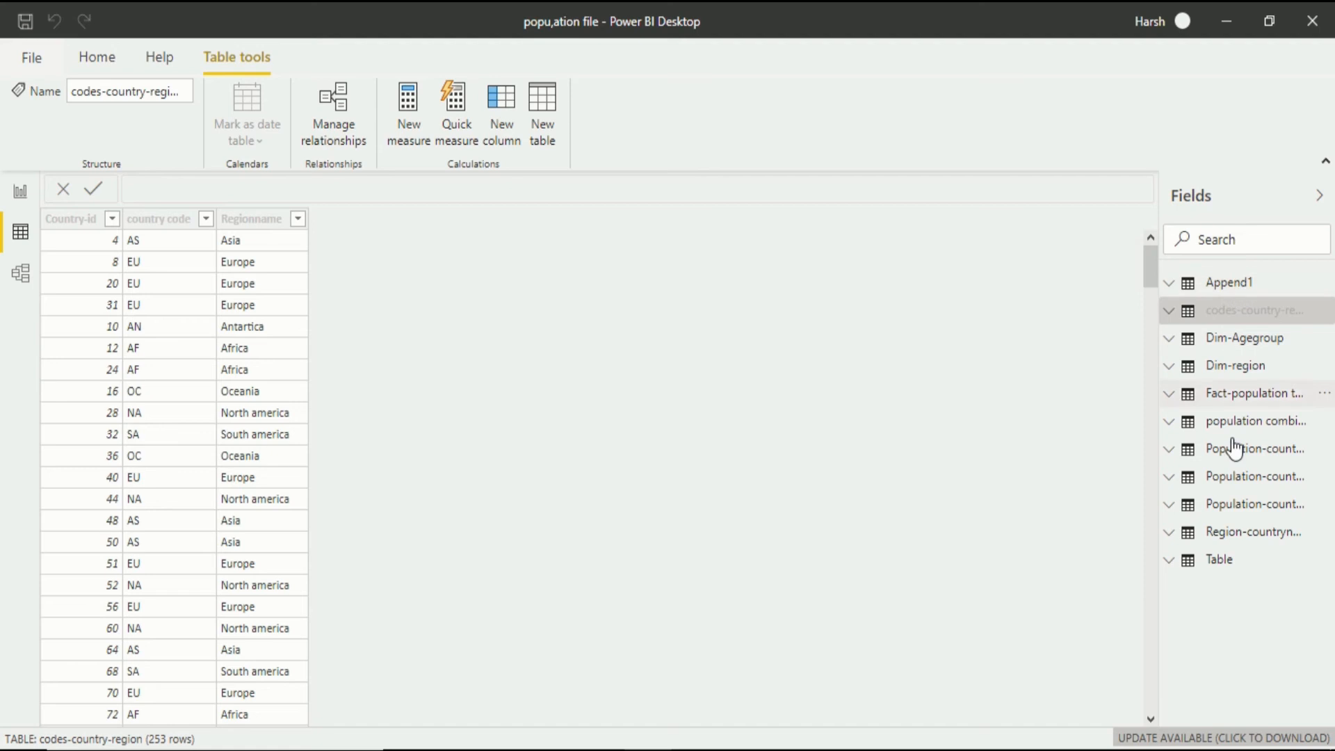
pyautogui.rightClick(1224, 282)
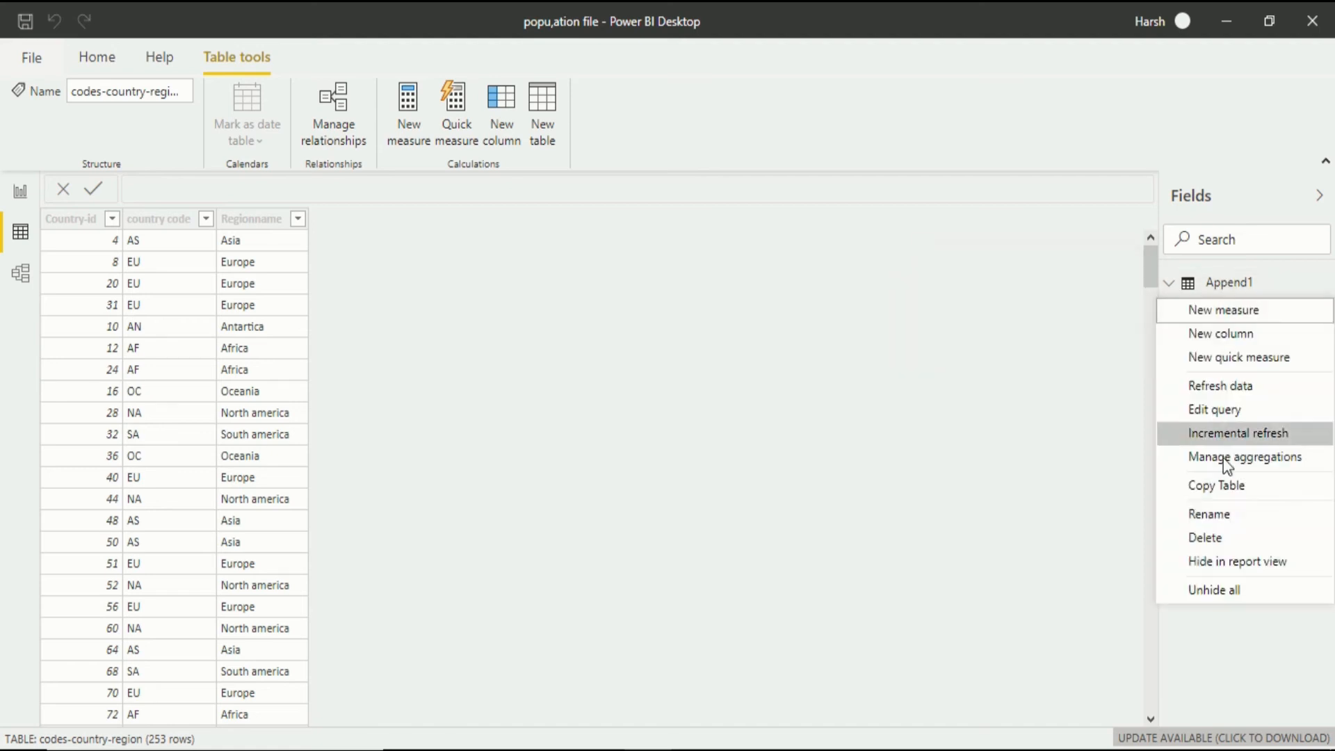
pyautogui.click(1207, 561)
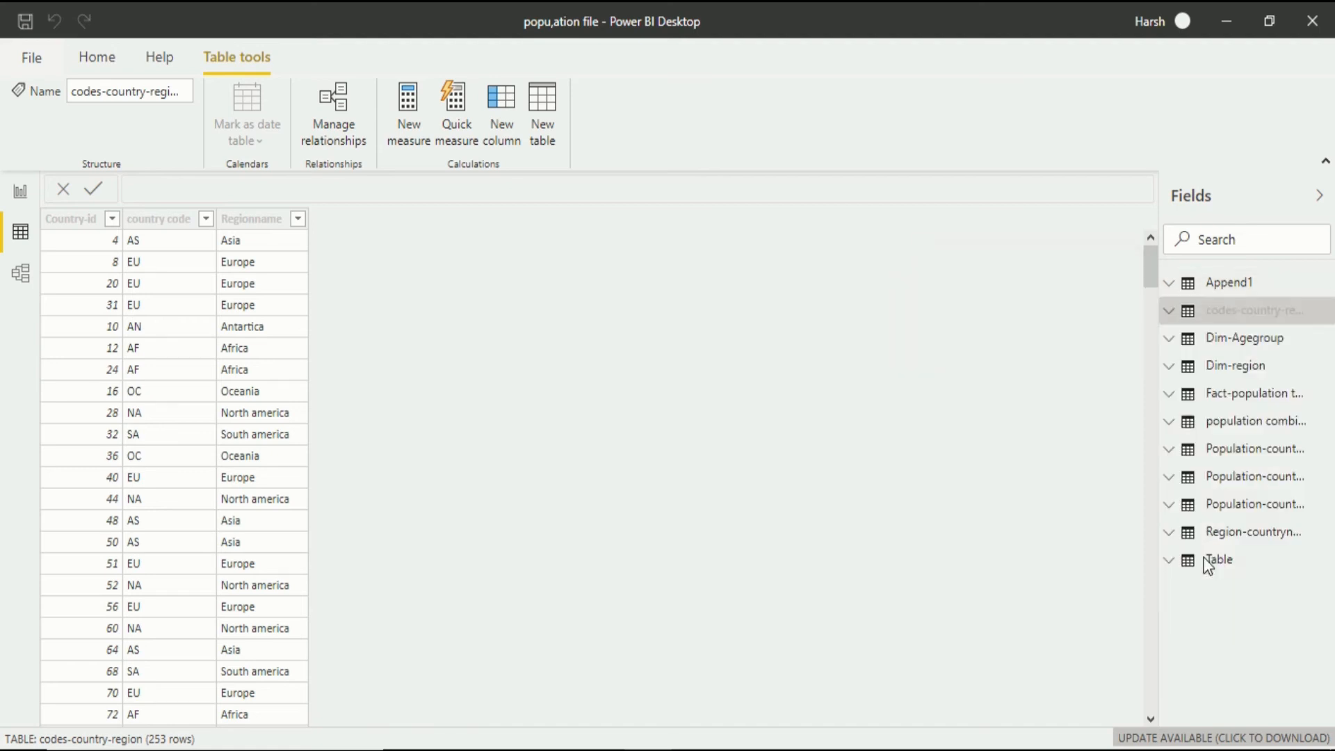
pyautogui.rightClick(1238, 423)
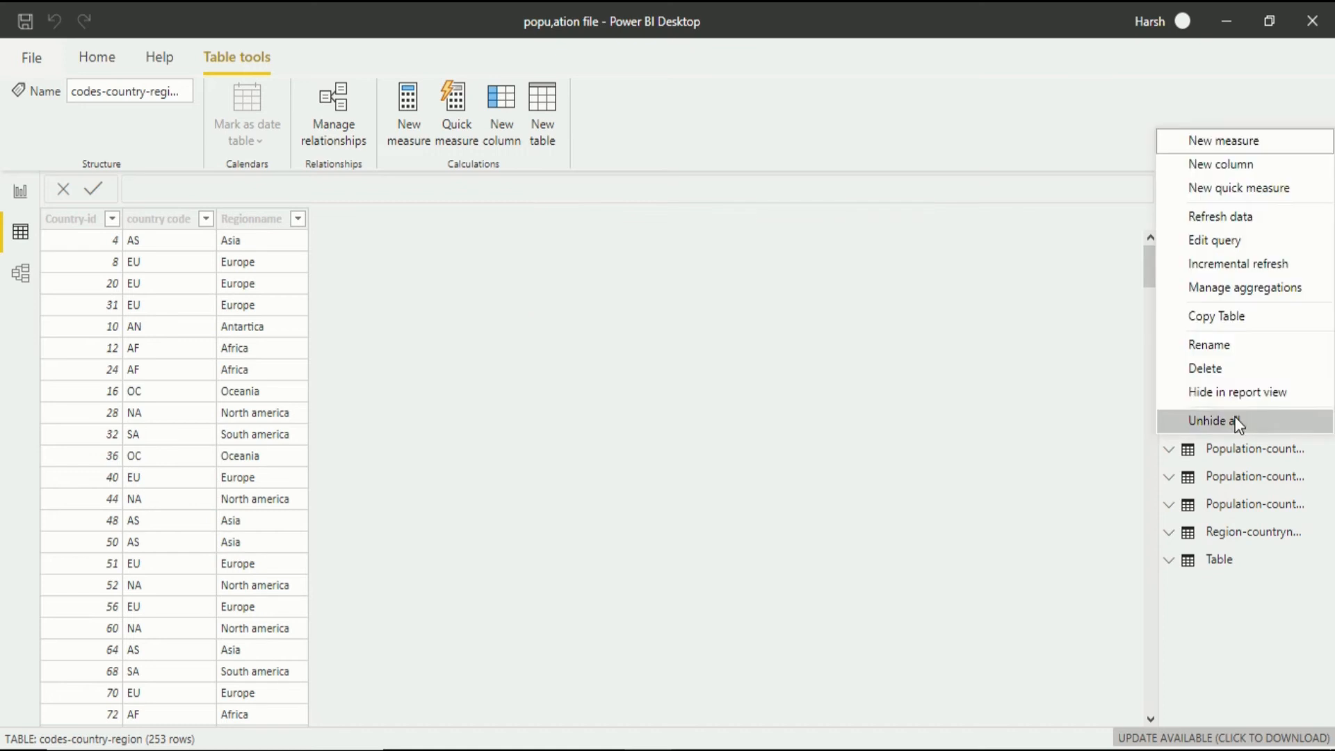
pyautogui.click(1250, 392)
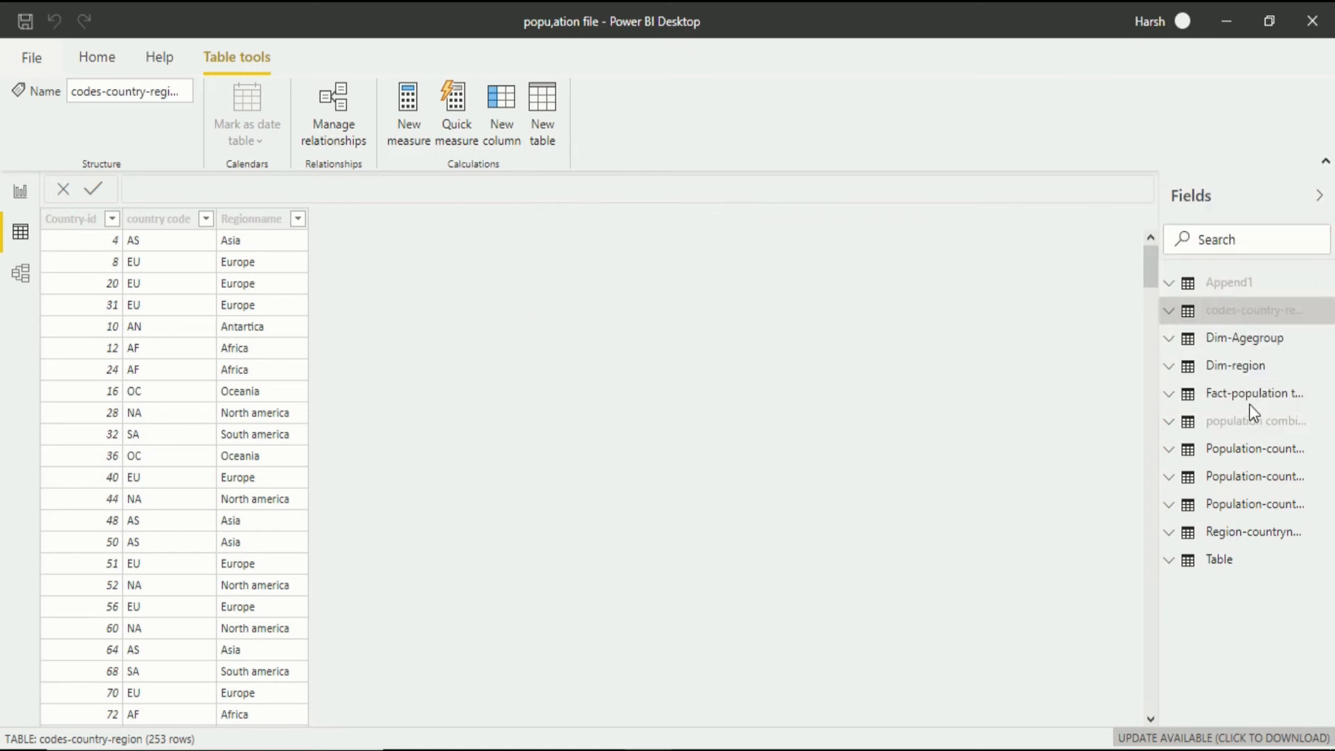
# Hide the Population-country-1950-1999, Population-country-2000-2049 and Population-country-2050-2100 tables from the report view.
pyautogui.rightClick(1242, 452)
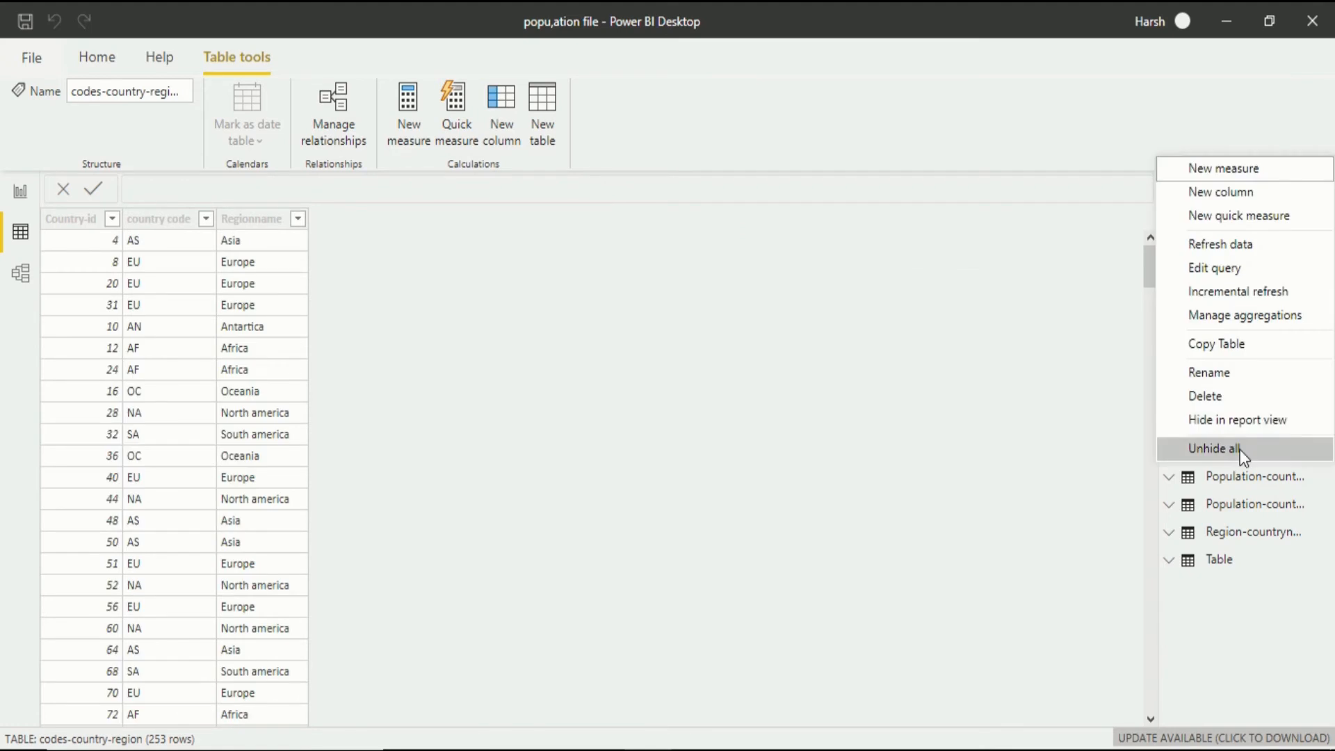
pyautogui.click(1242, 412)
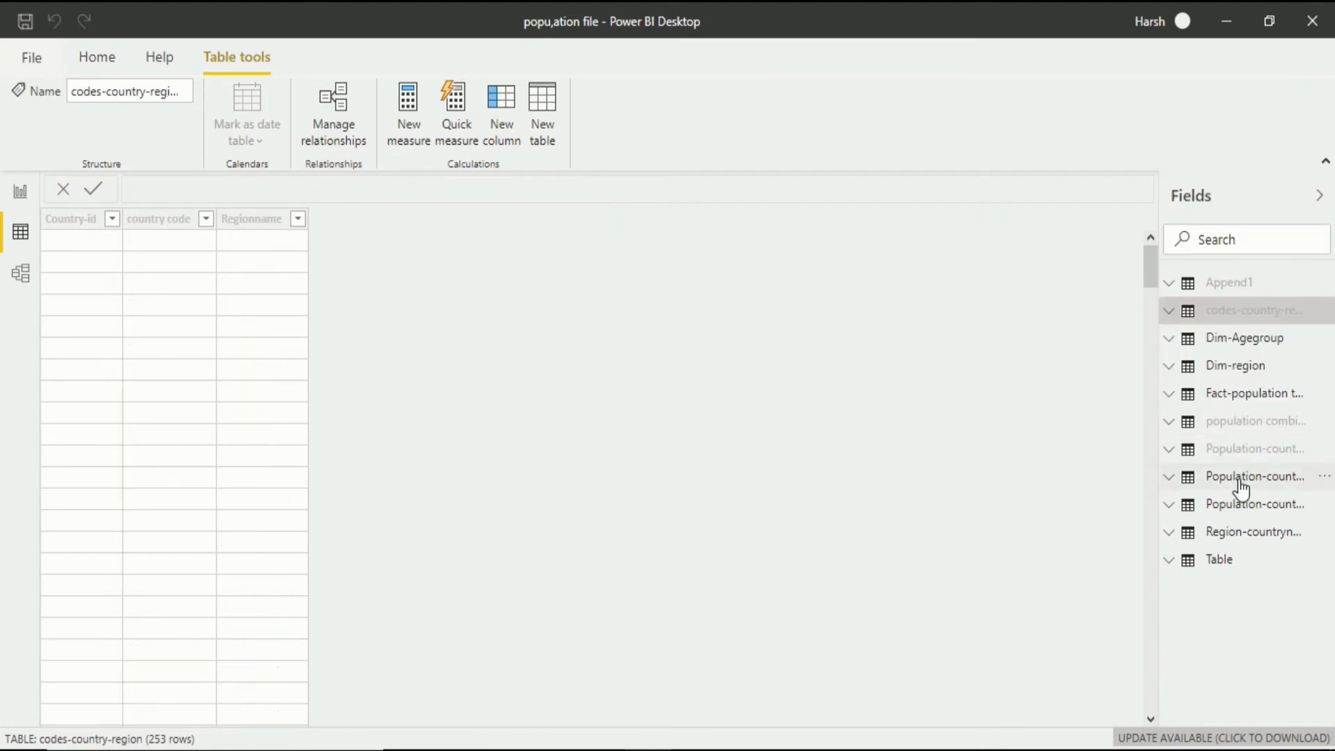
pyautogui.rightClick(1244, 482)
pyautogui.click(1255, 446)
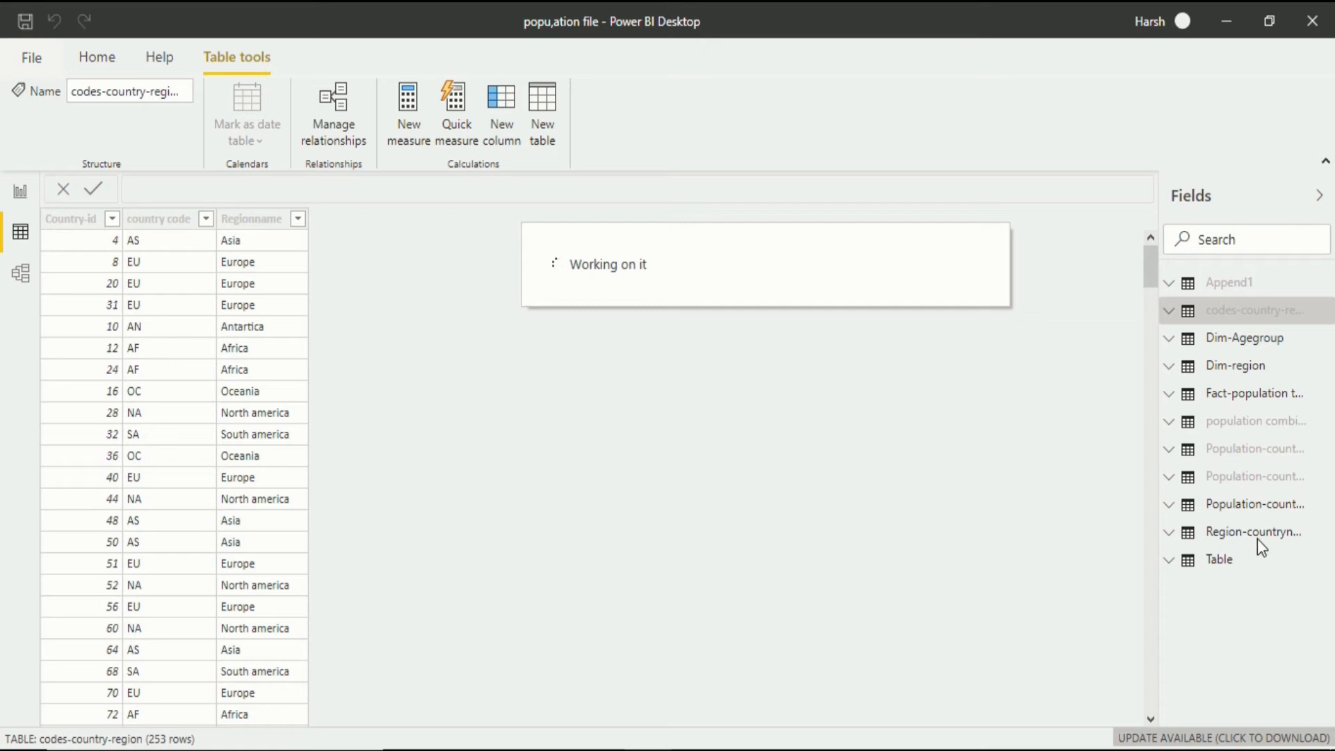
pyautogui.rightClick(1254, 502)
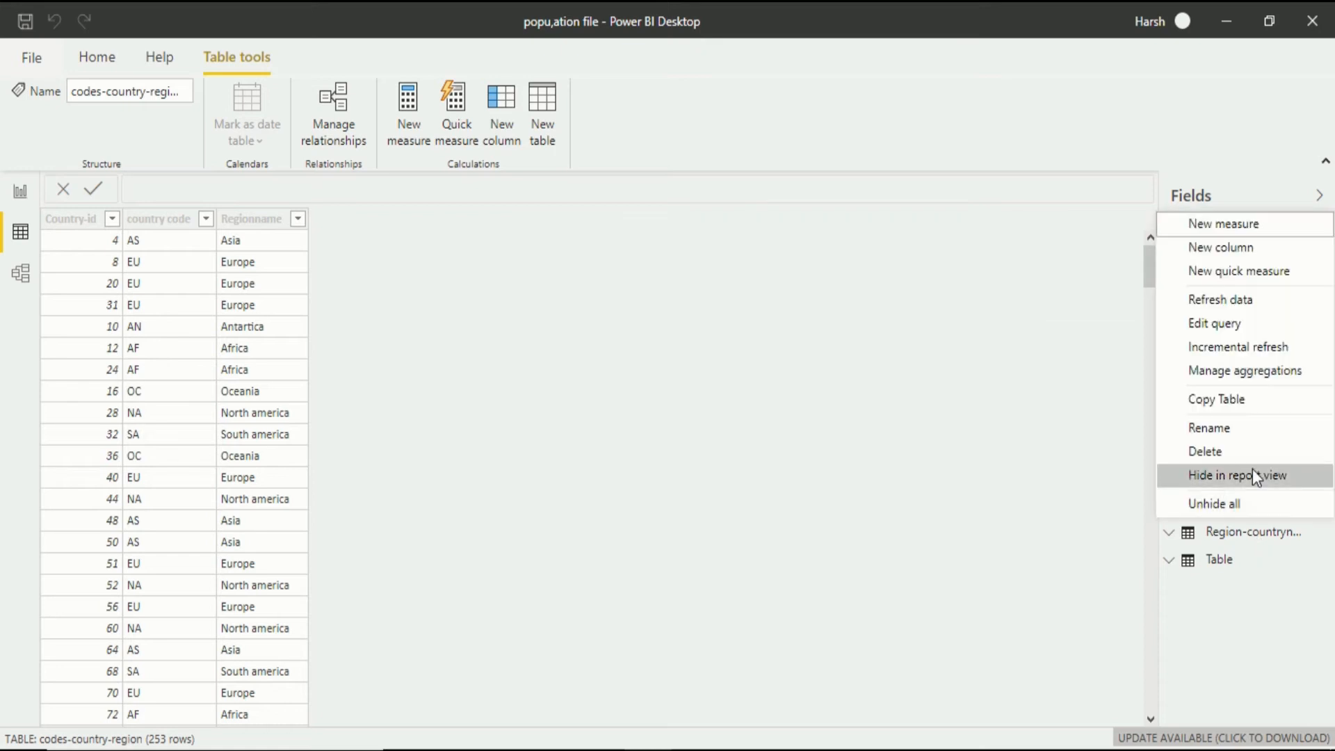
pyautogui.click(1256, 473)
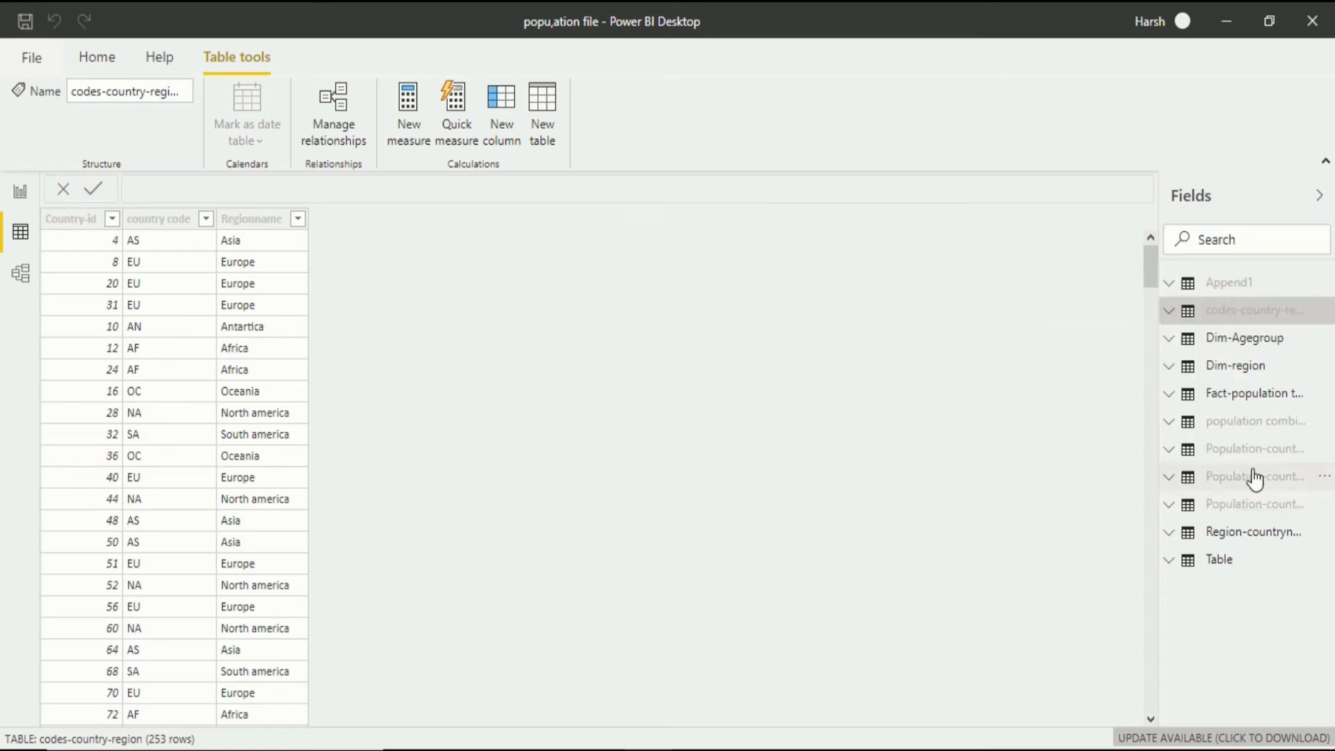
# Hide the Region-countryname table and the table named Table from the report view.
pyautogui.rightClick(1232, 537)
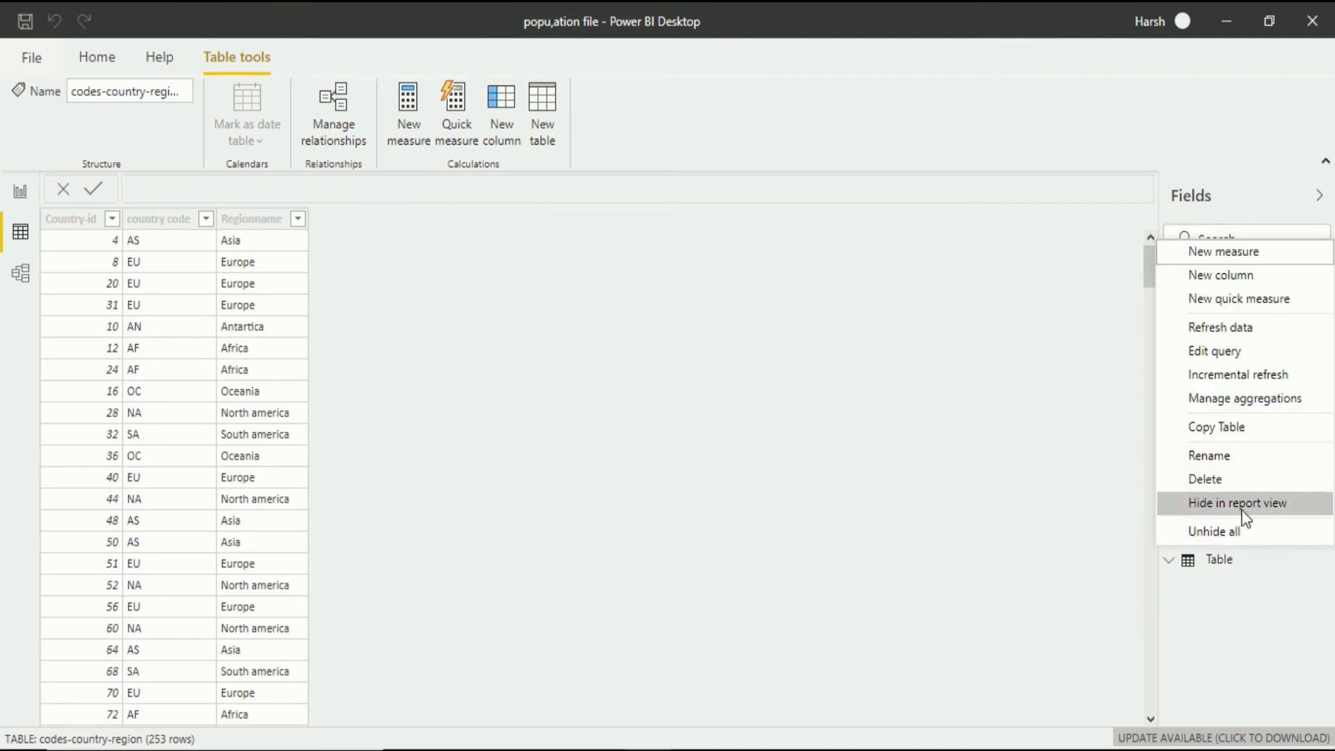
pyautogui.click(1245, 518)
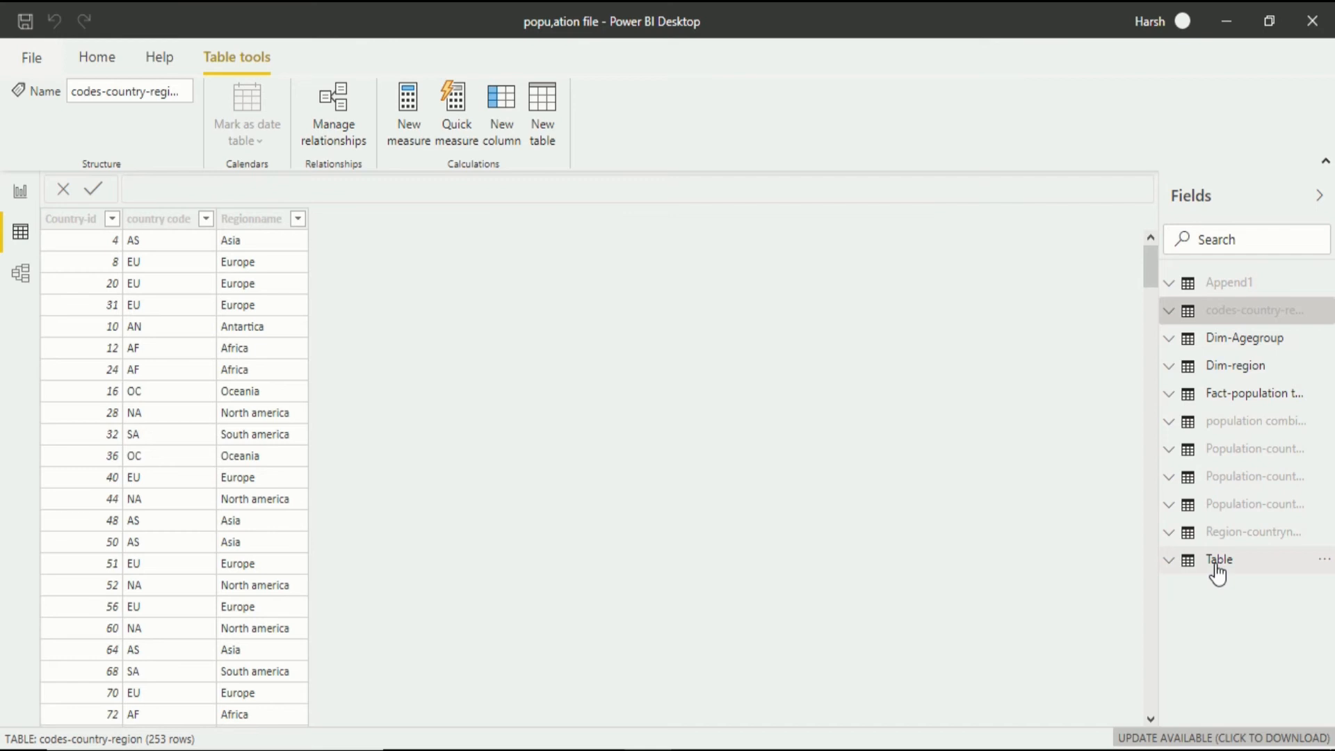
pyautogui.rightClick(1217, 571)
pyautogui.click(1253, 531)
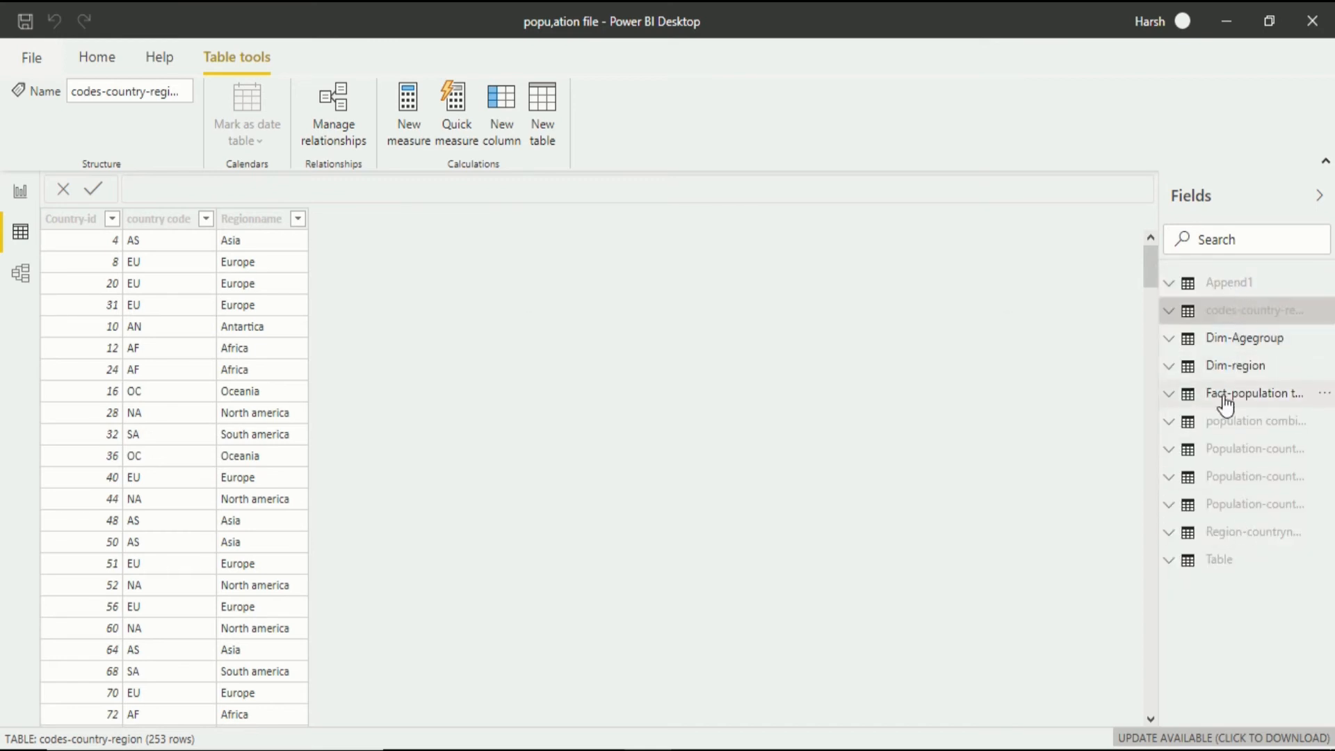
# Compare the tables offered in the report view with those listed in the data view.
pyautogui.click(17, 202)
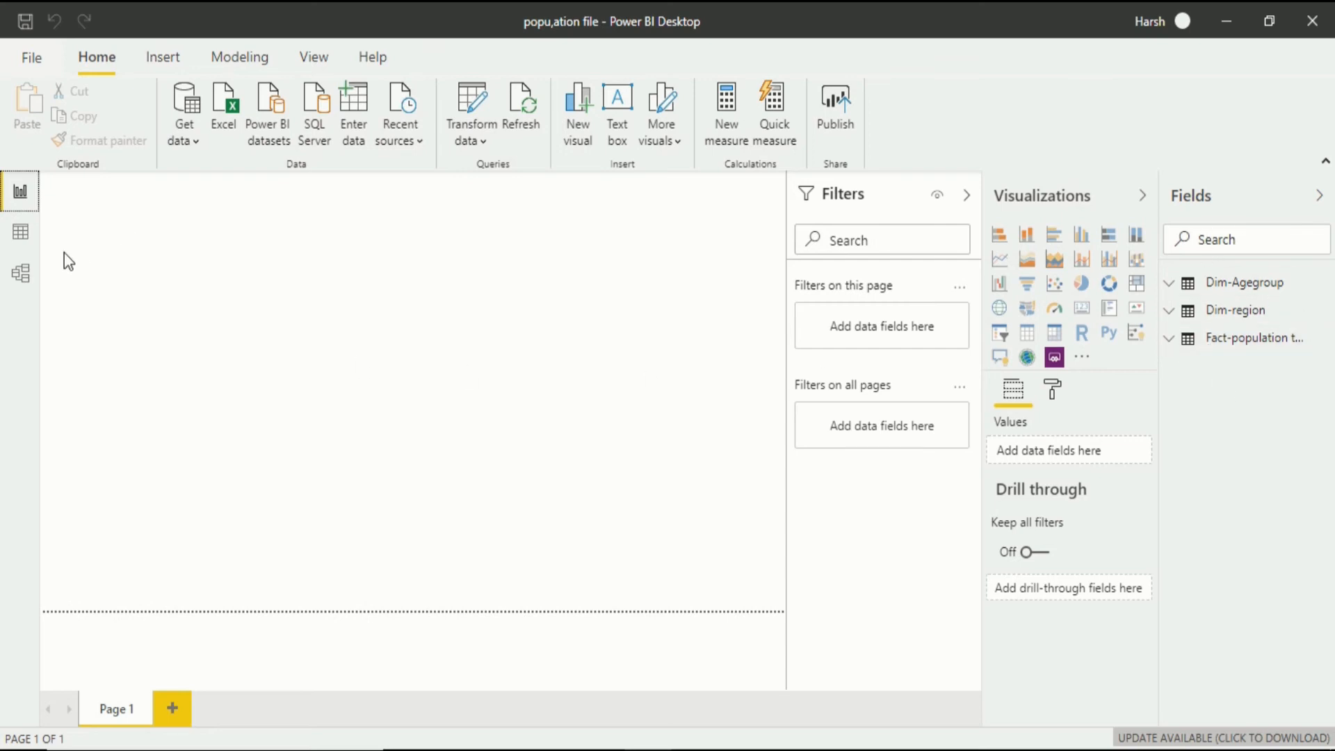
pyautogui.click(12, 240)
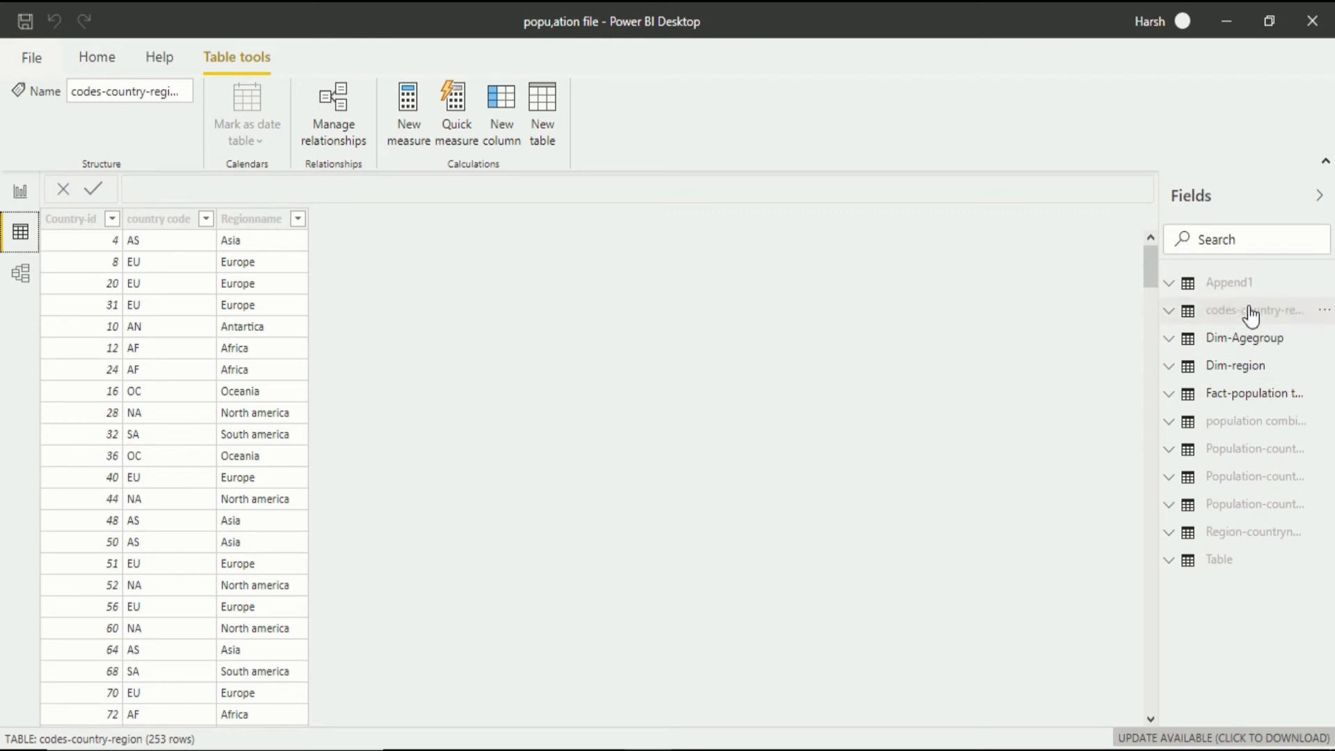
pyautogui.click(20, 194)
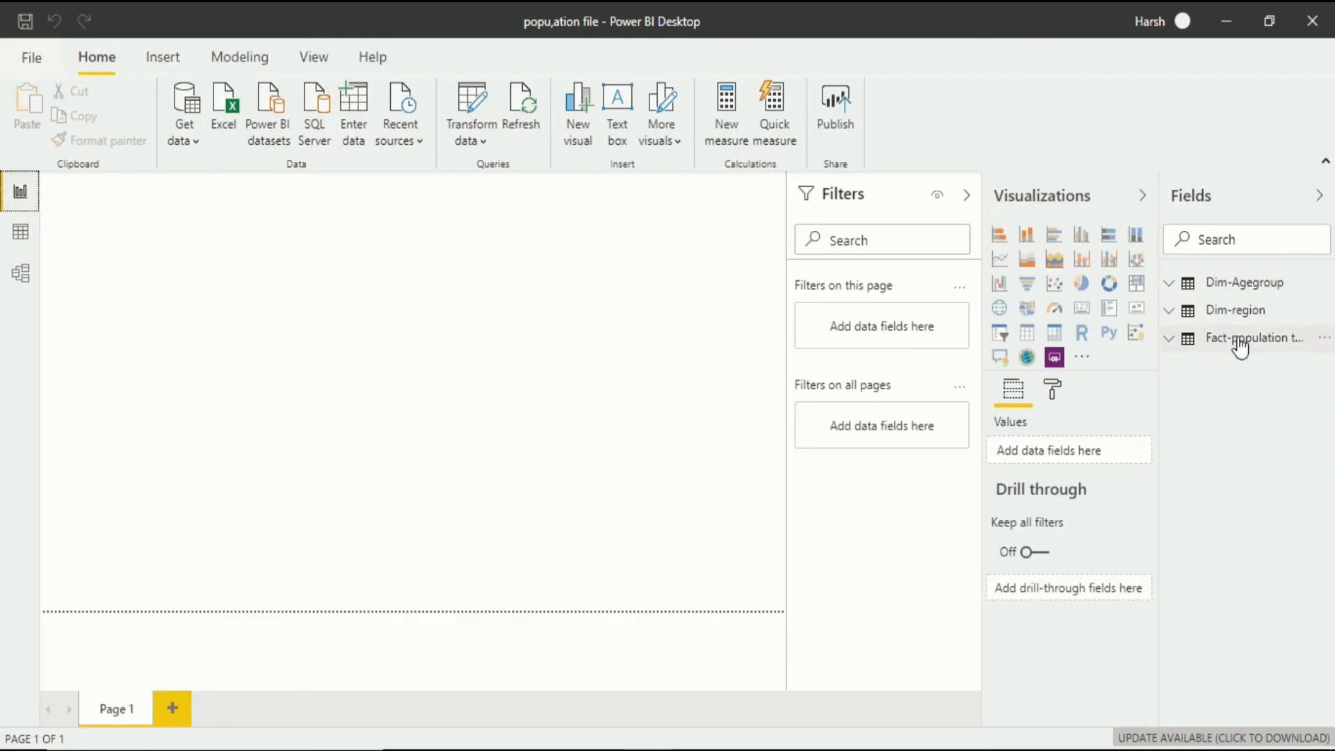
# Unhide all hidden tables from the data view and return to the report view.
pyautogui.click(20, 232)
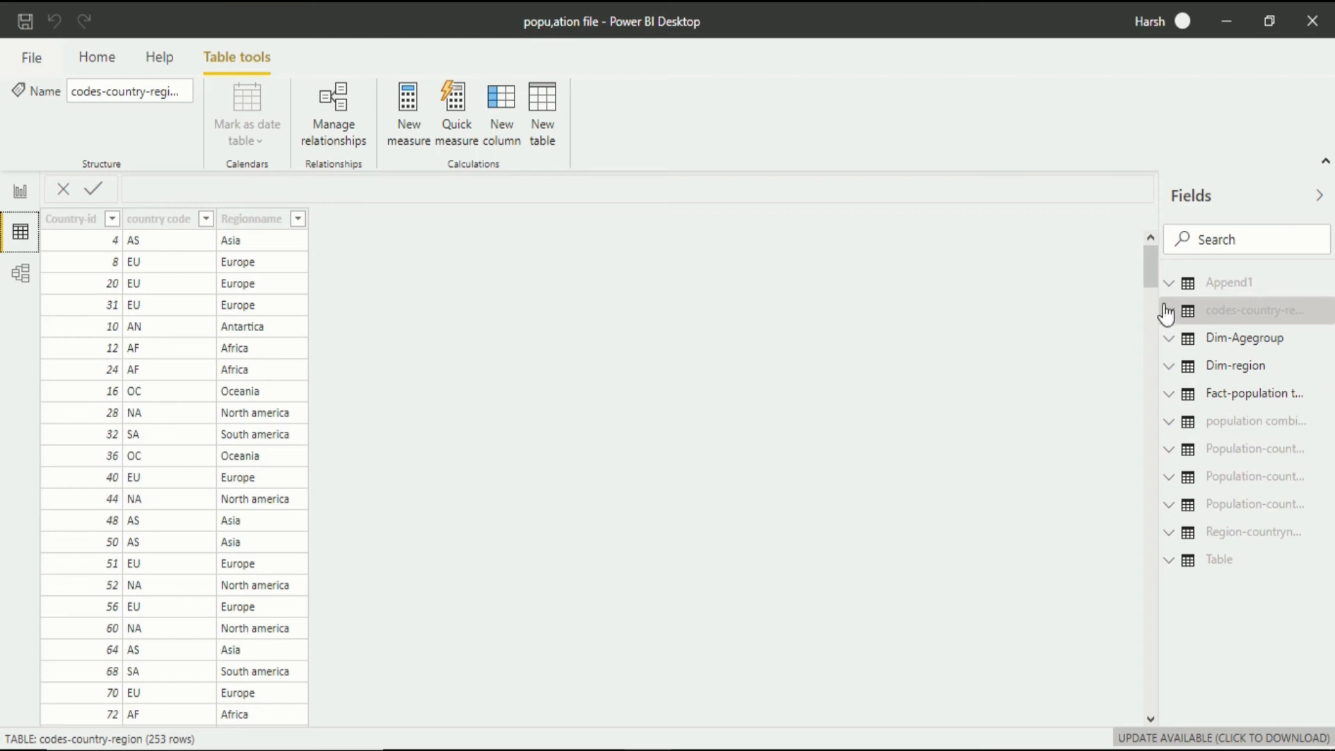
pyautogui.rightClick(1226, 291)
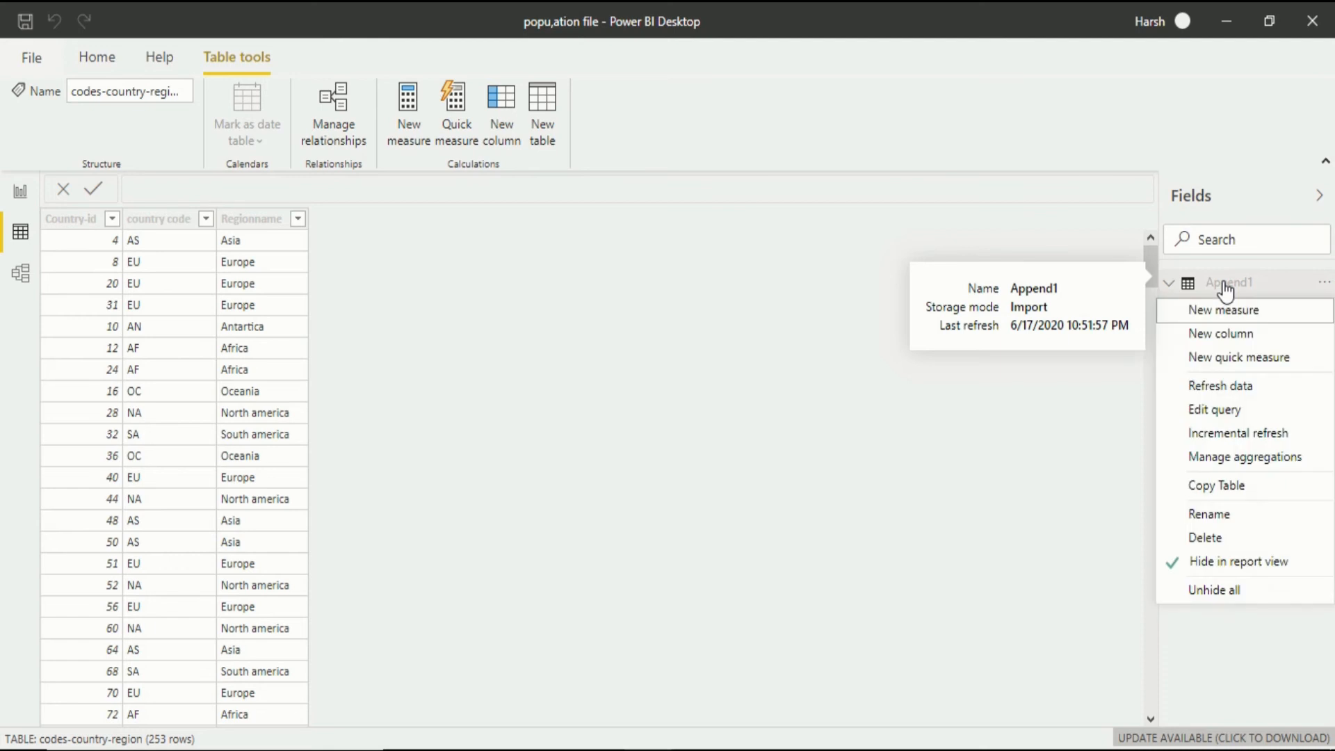
pyautogui.click(1228, 590)
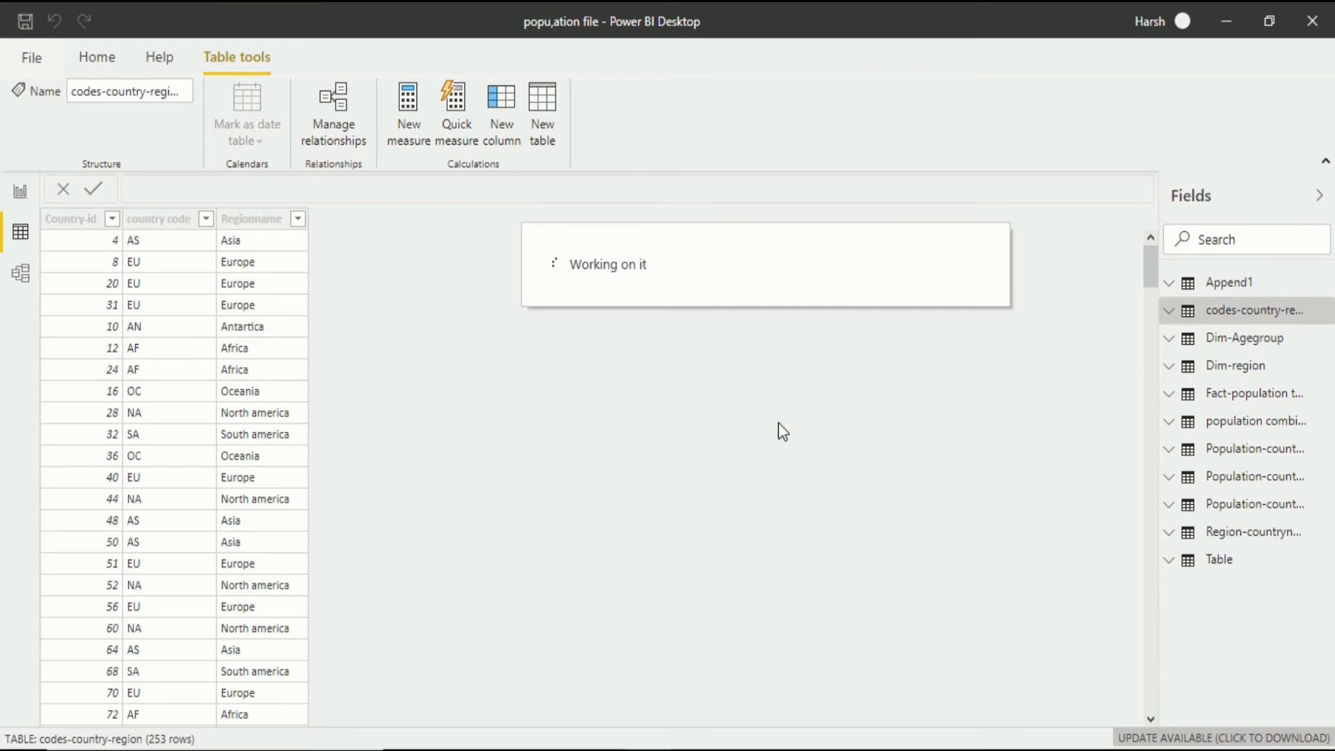
pyautogui.click(31, 206)
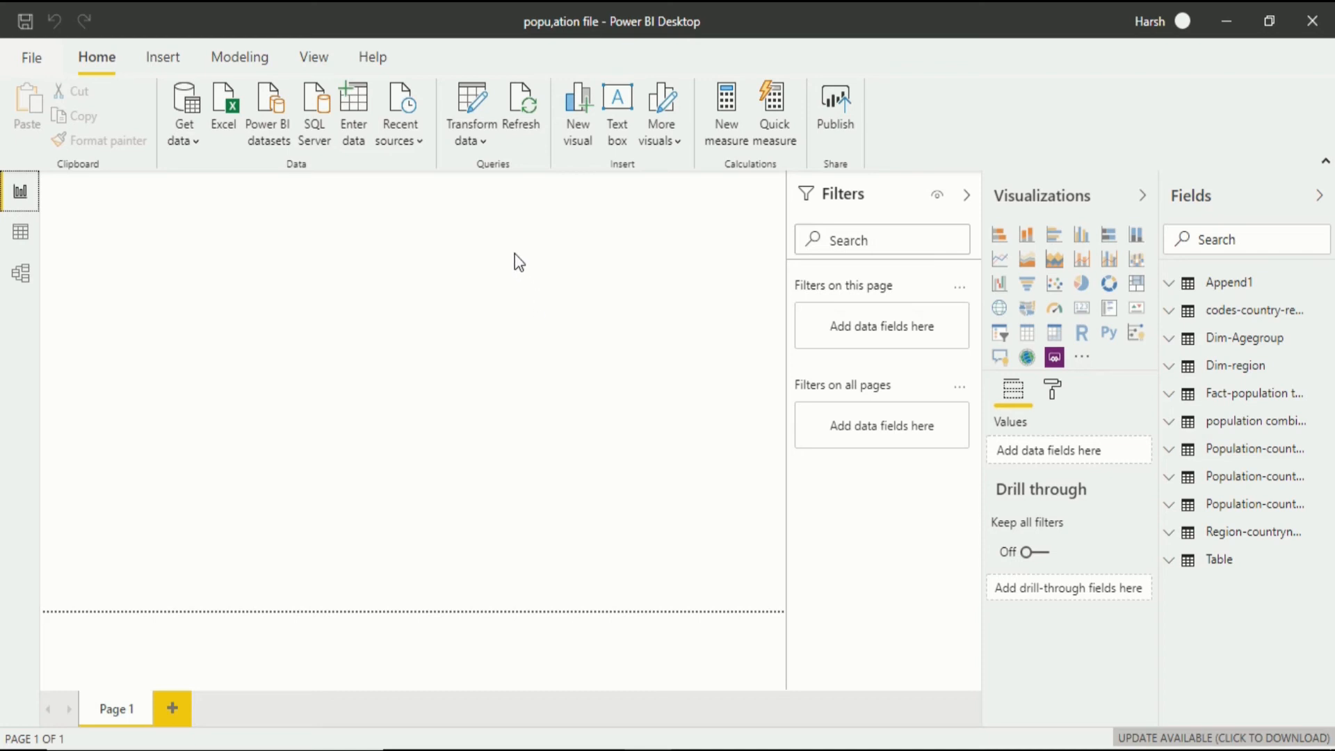
# Reopen Power Query Editor and disable load for the codes-country-region query, accepting the possible data loss.
pyautogui.click(471, 104)
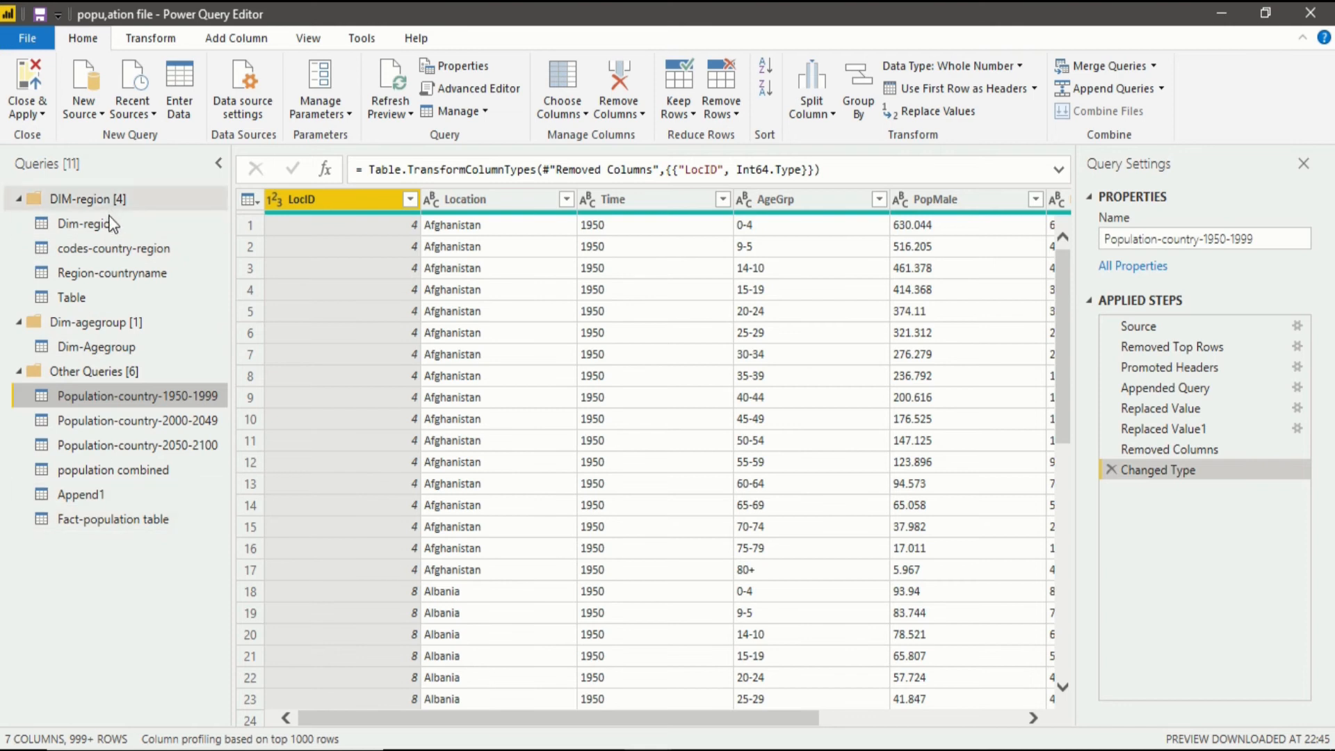
pyautogui.click(128, 253)
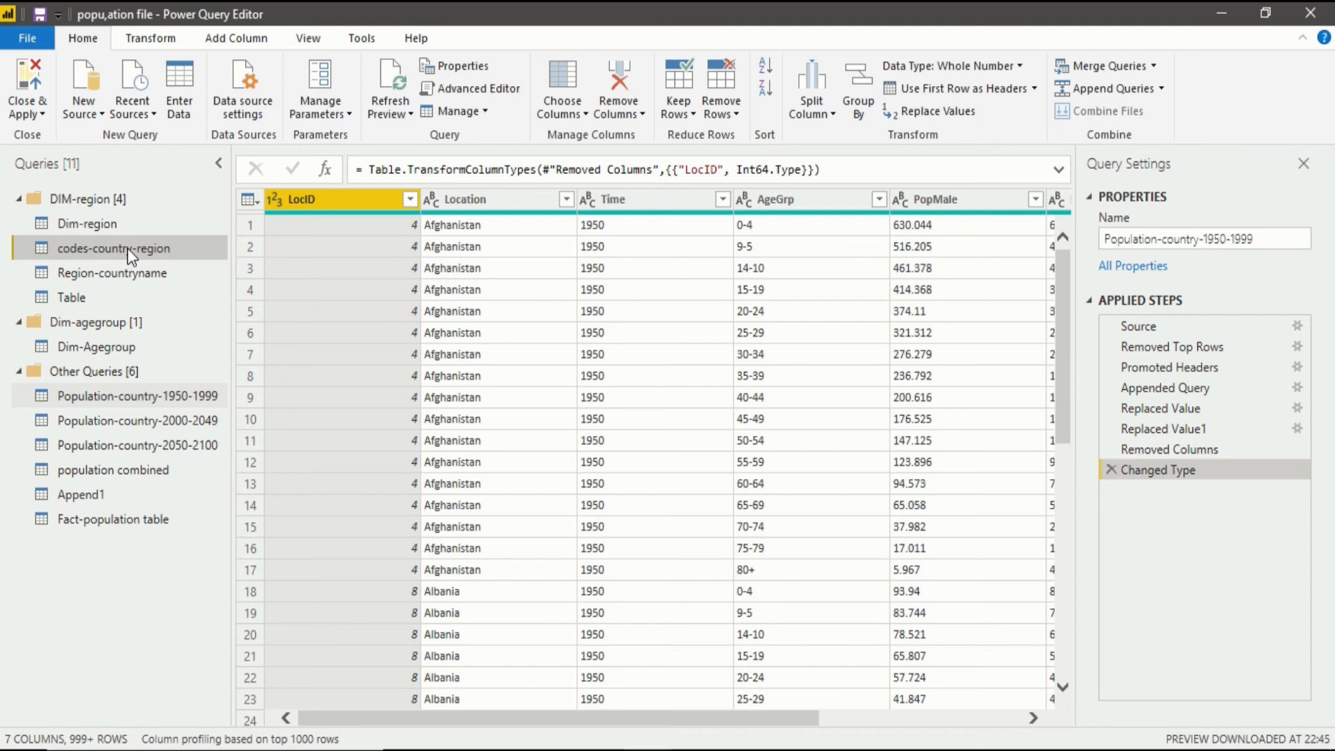
pyautogui.rightClick(127, 248)
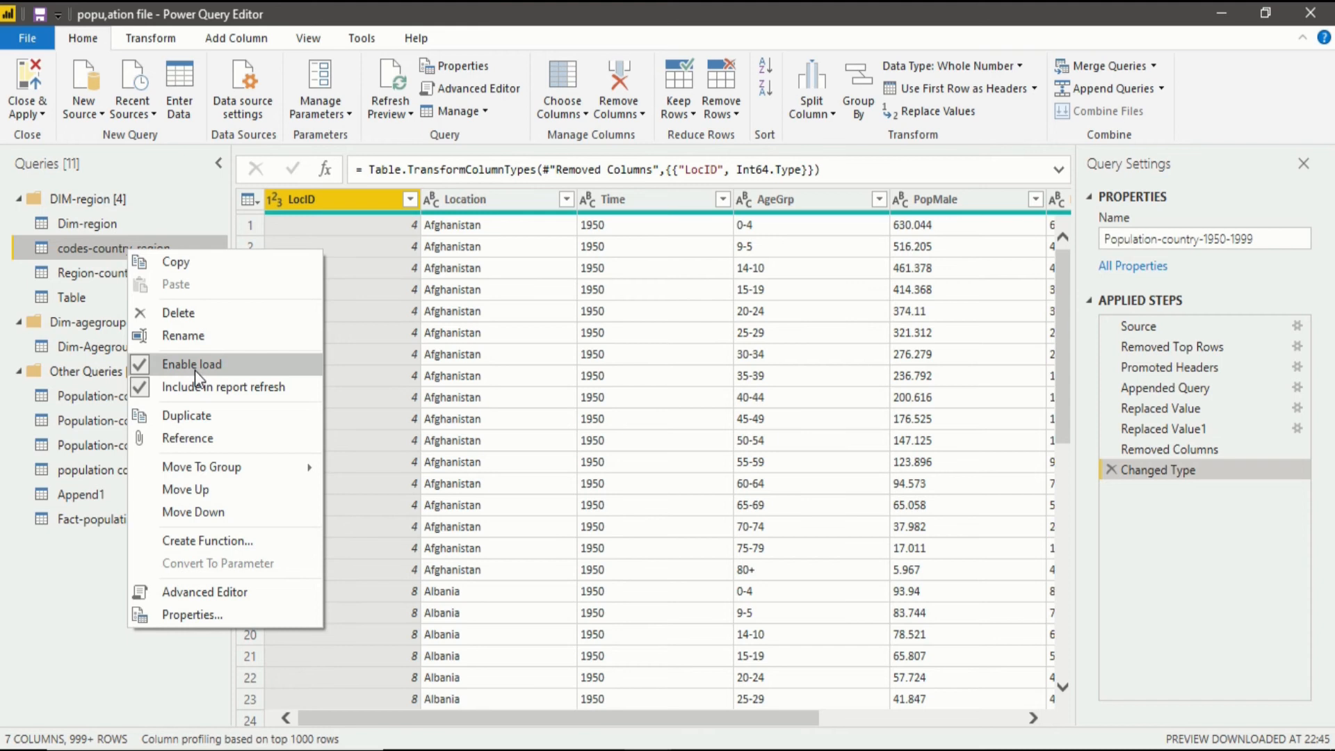
pyautogui.click(161, 364)
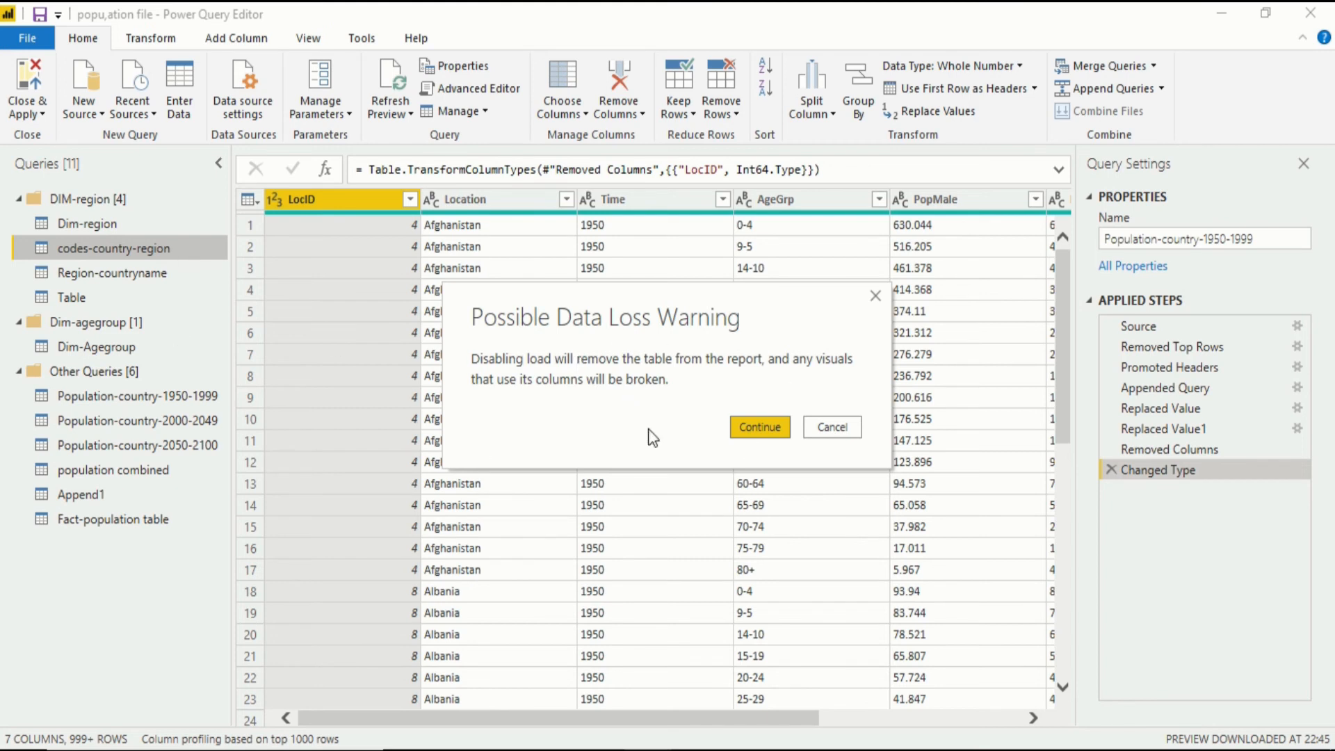
pyautogui.click(772, 434)
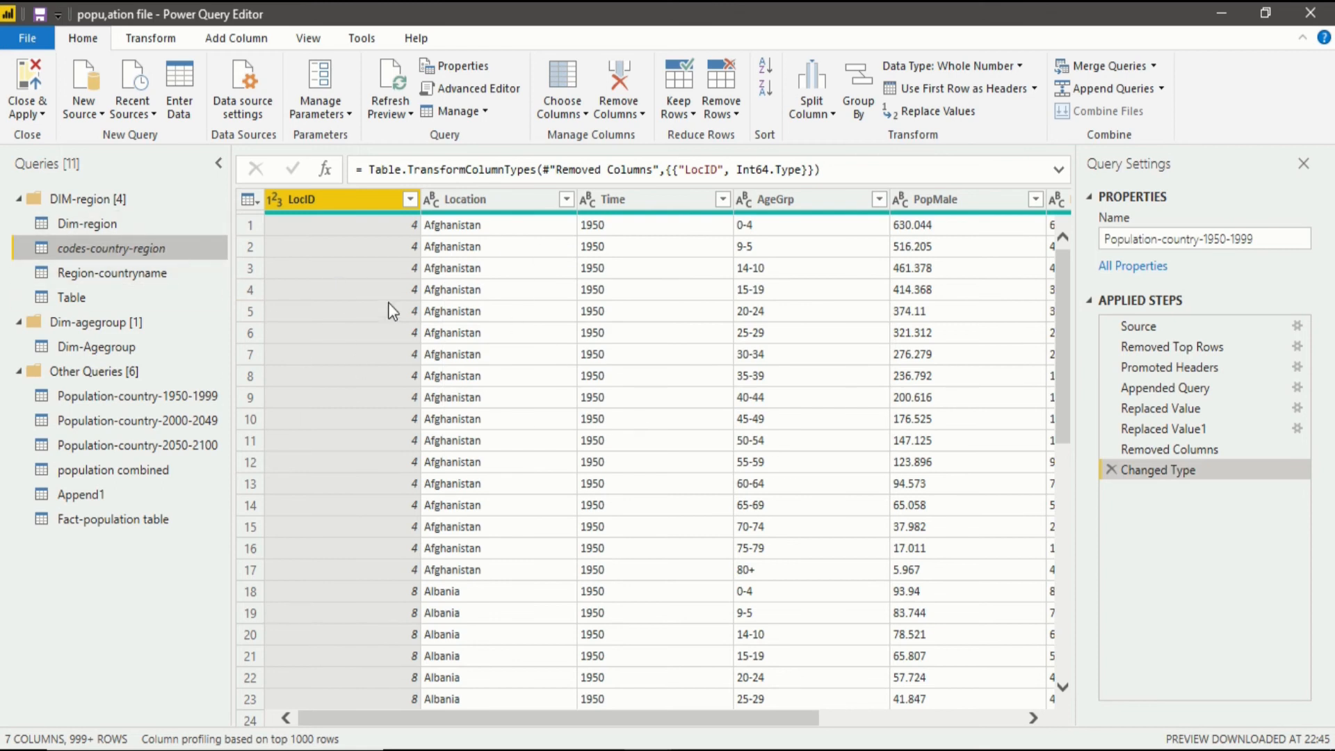
# Disable load for the Region-countryname query, accepting the possible data loss.
pyautogui.click(125, 275)
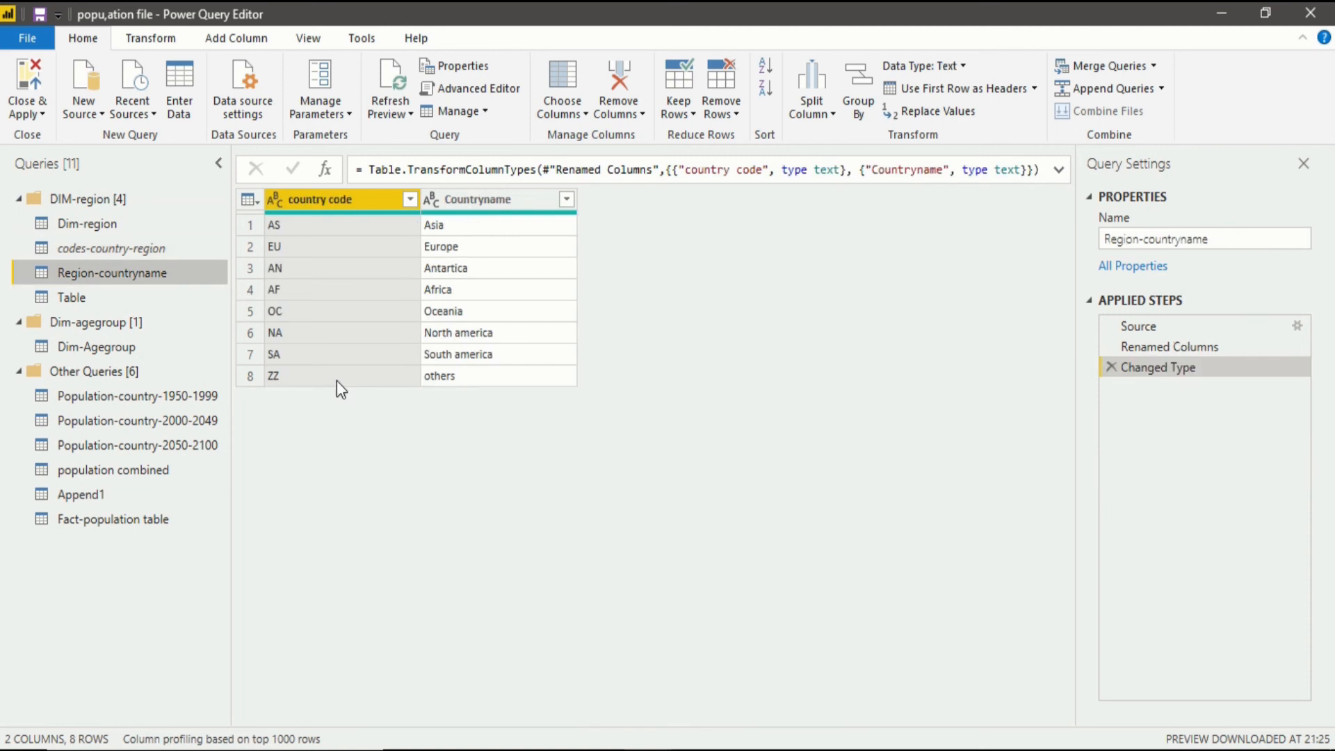
pyautogui.rightClick(196, 276)
pyautogui.click(278, 385)
pyautogui.click(754, 435)
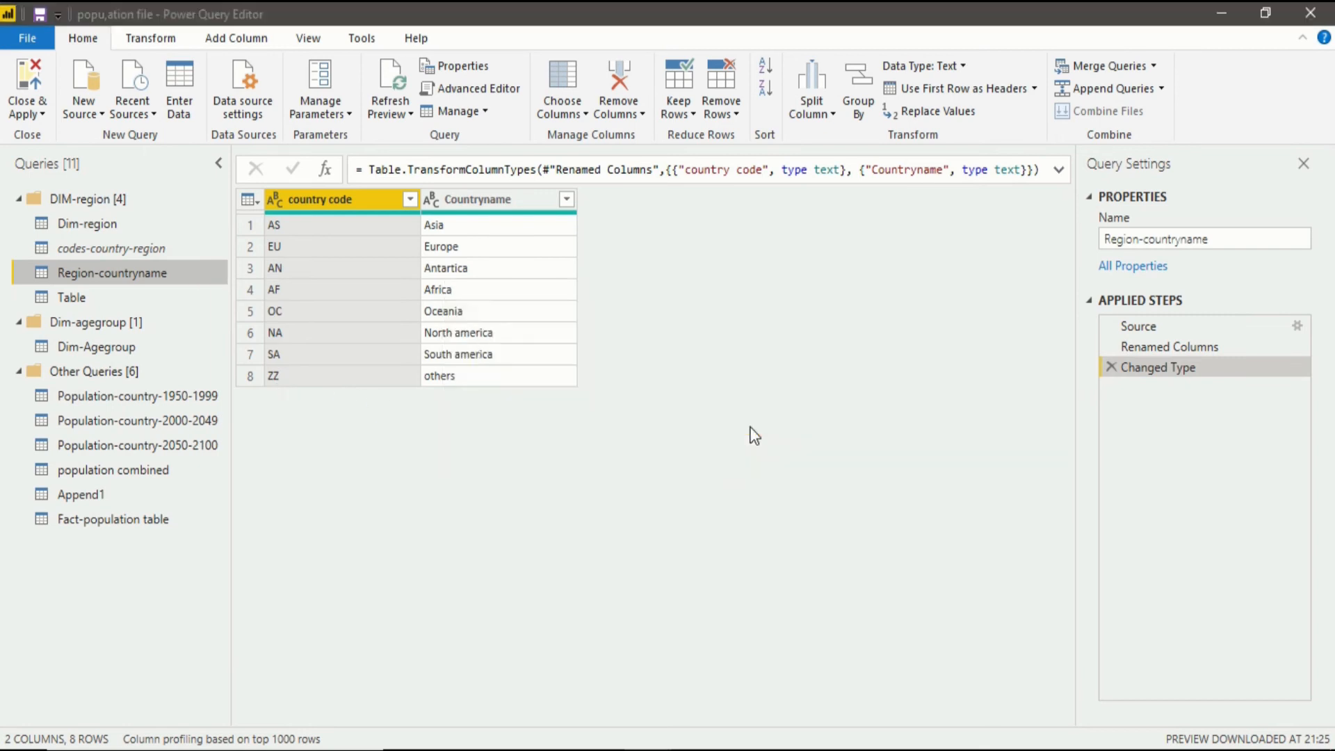
# Disable load for the query named Table in the DIM-region group, accepting the possible data loss.
pyautogui.rightClick(163, 295)
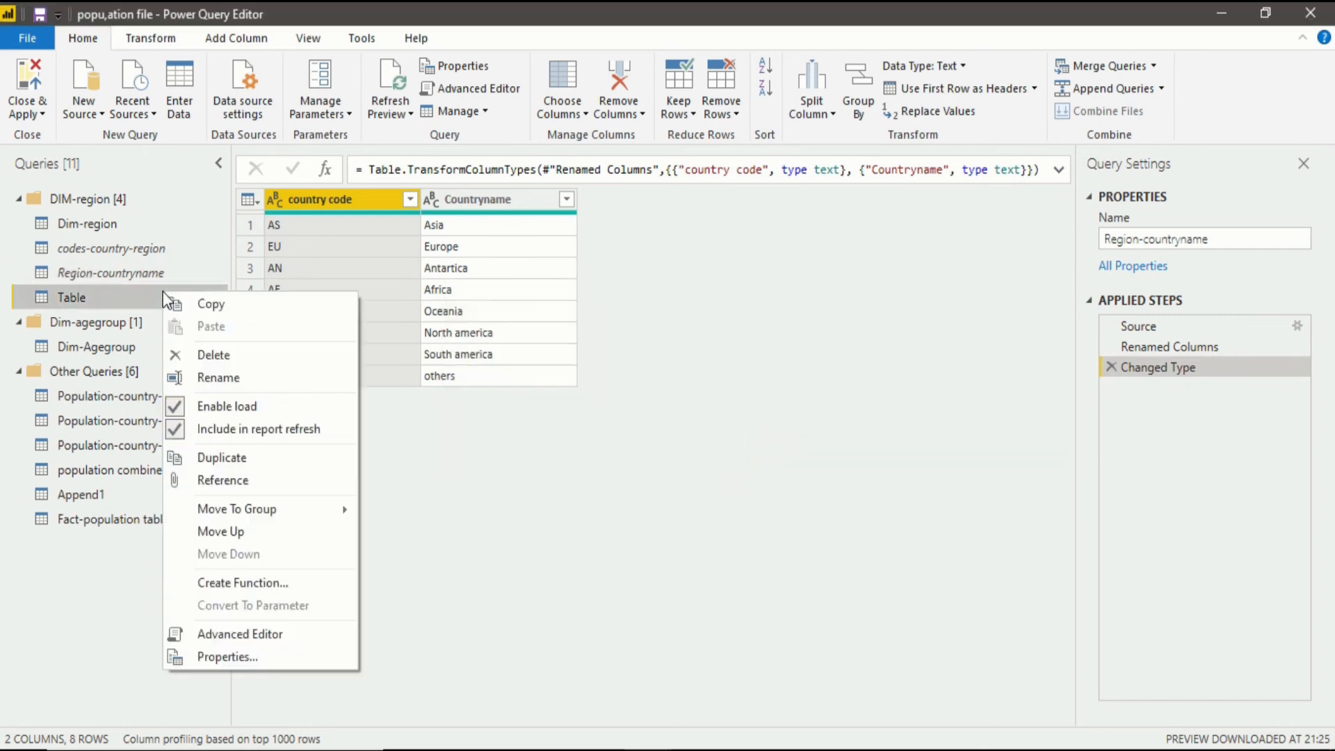
pyautogui.click(273, 410)
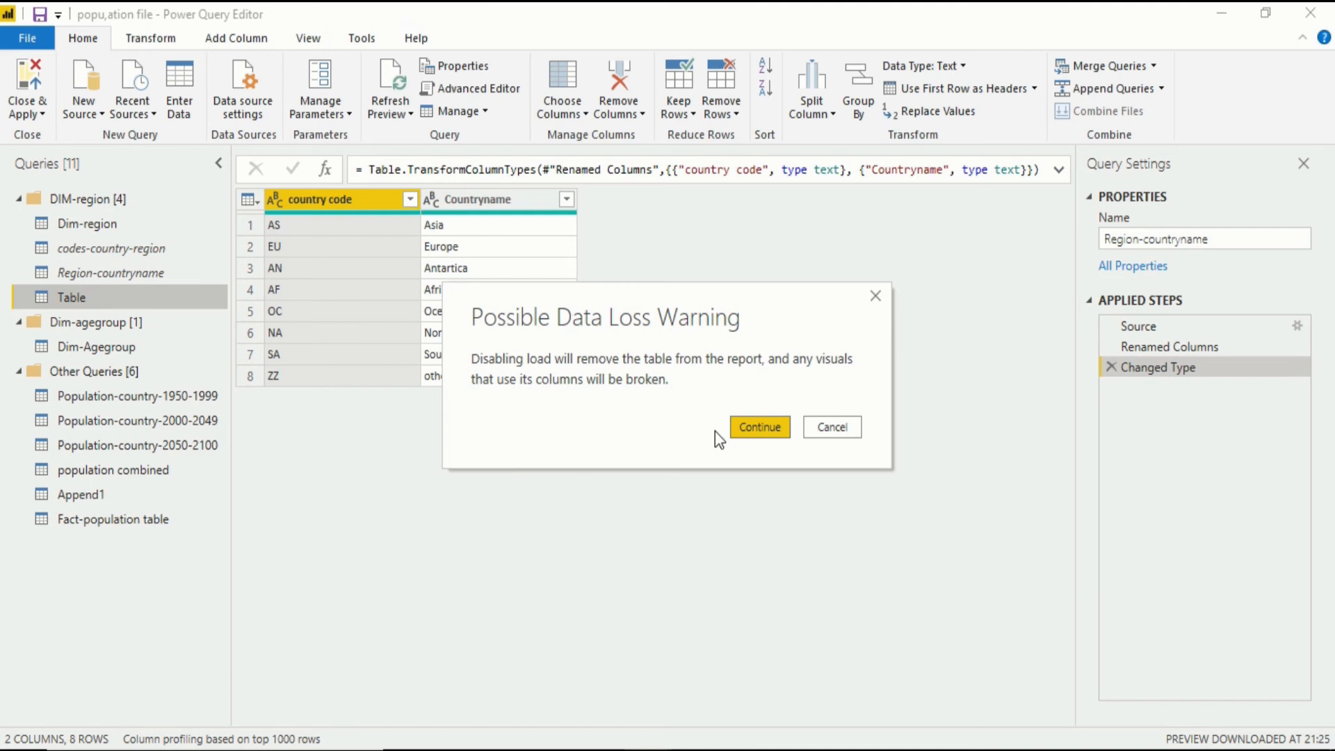
pyautogui.click(731, 427)
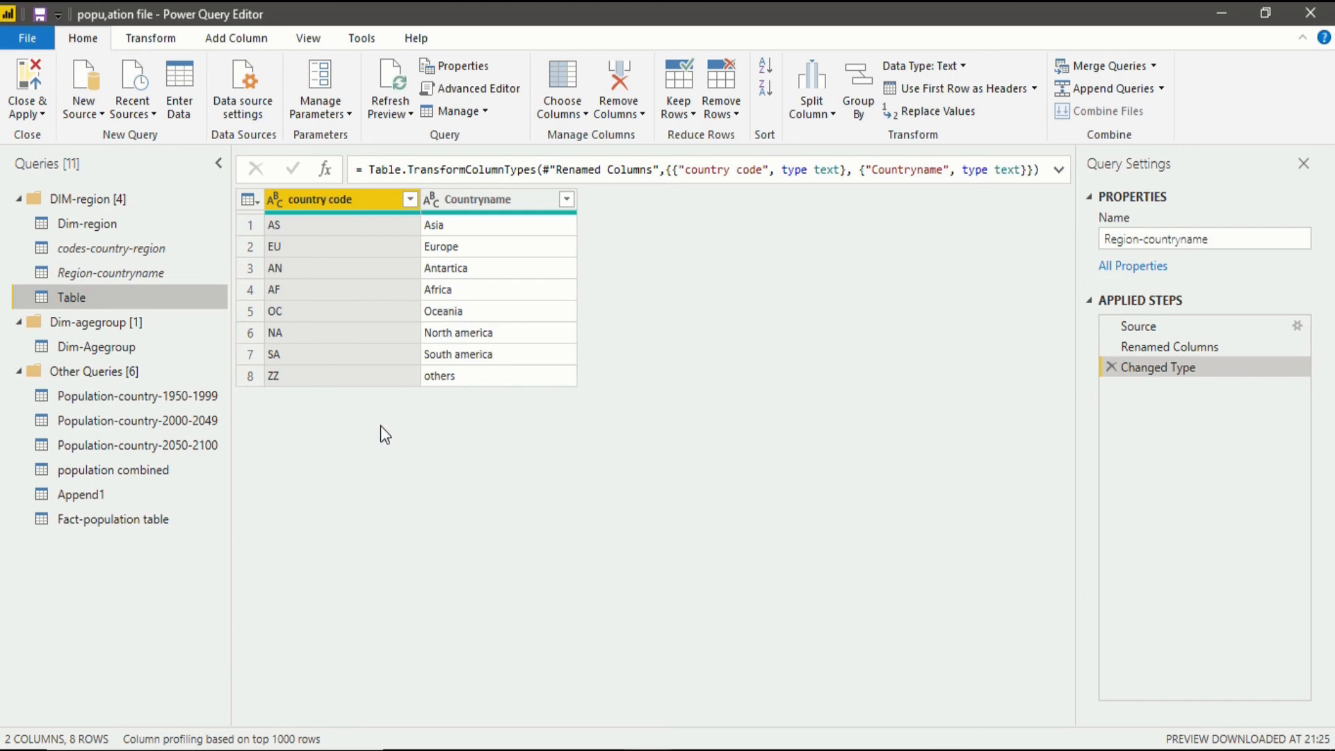
# Disable load for the Population-country-1950-1999 query in the Other Queries group, accepting the possible data loss.
pyautogui.rightClick(132, 338)
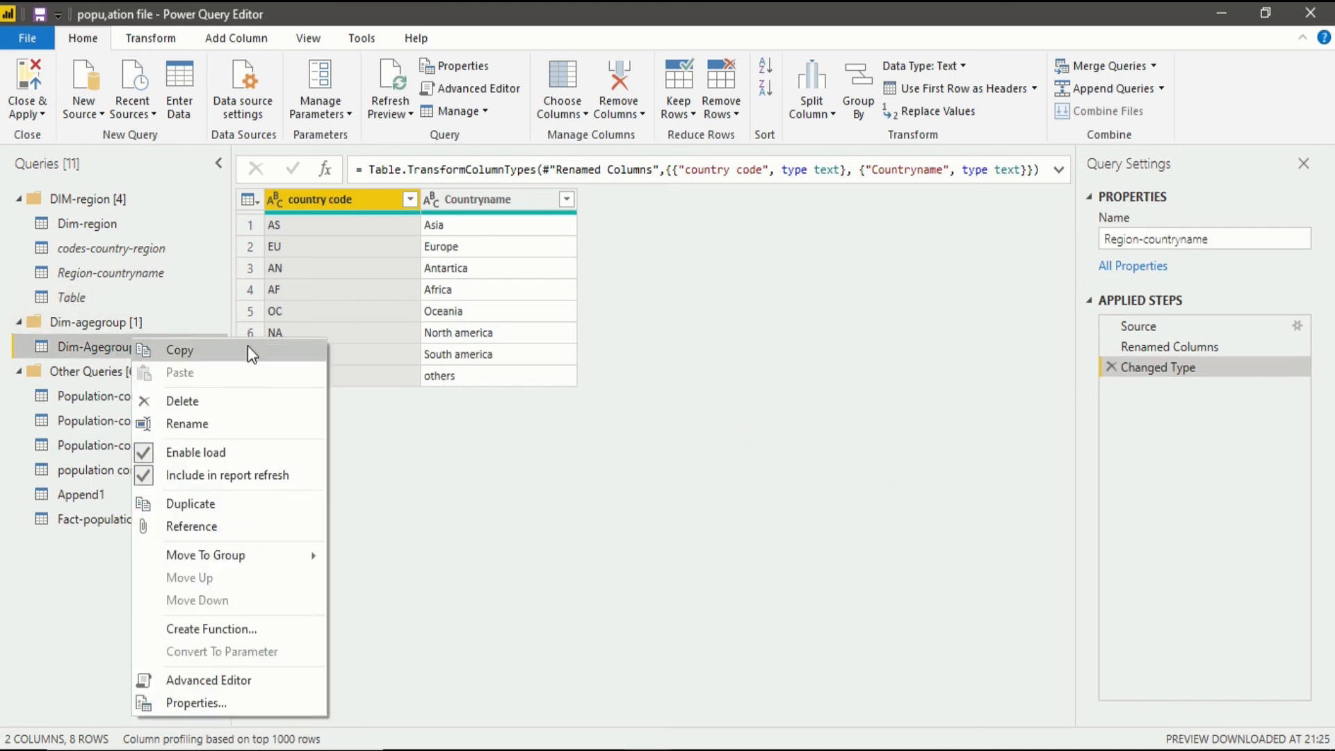
pyautogui.click(392, 493)
pyautogui.rightClick(108, 391)
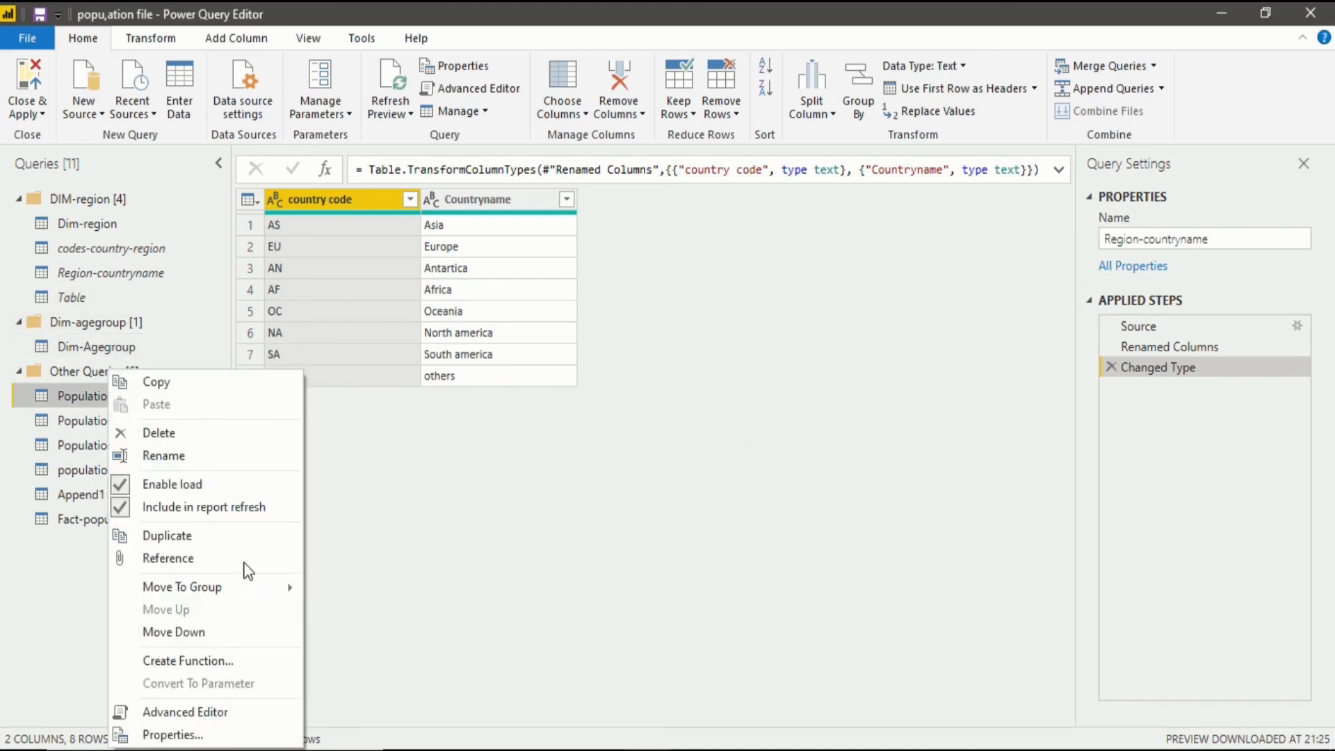
pyautogui.click(229, 485)
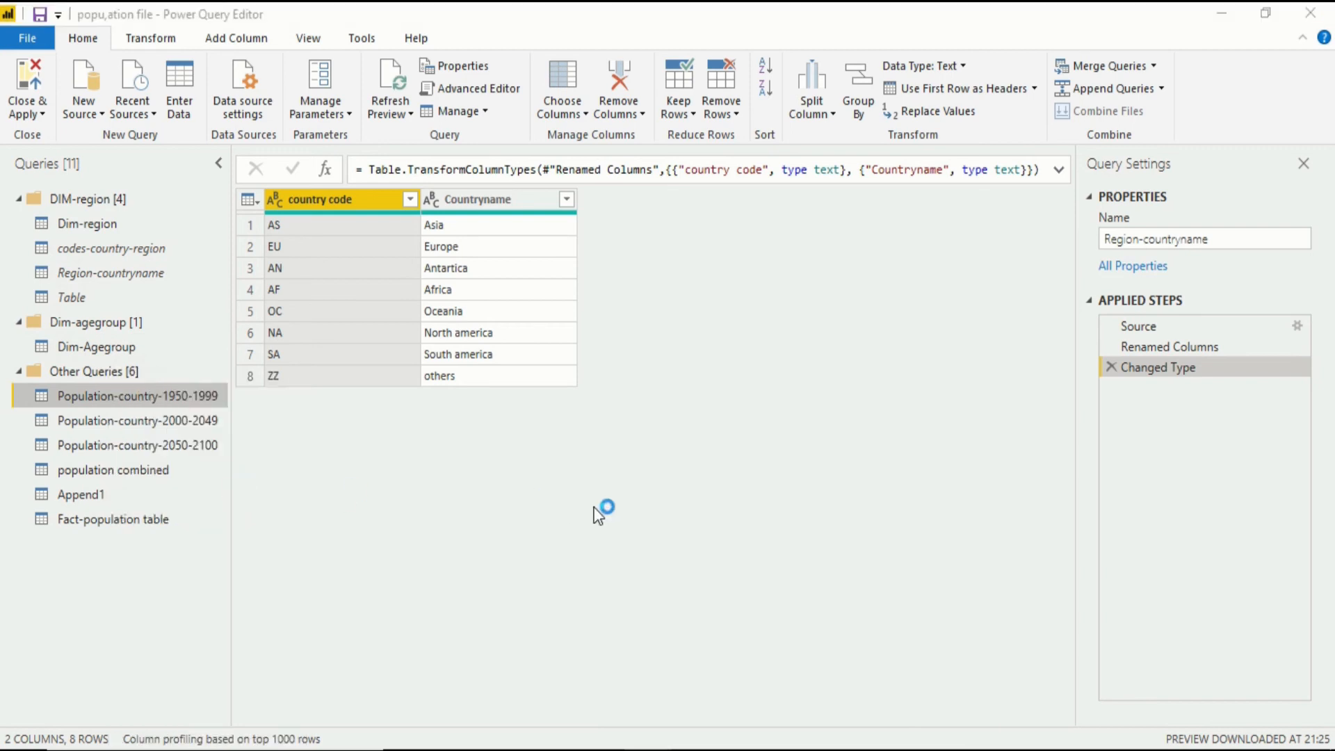
# Disable load for the Population-country-2000-2049 and Population-country-2050-2100 queries, accepting the possible data loss.
pyautogui.click(120, 424)
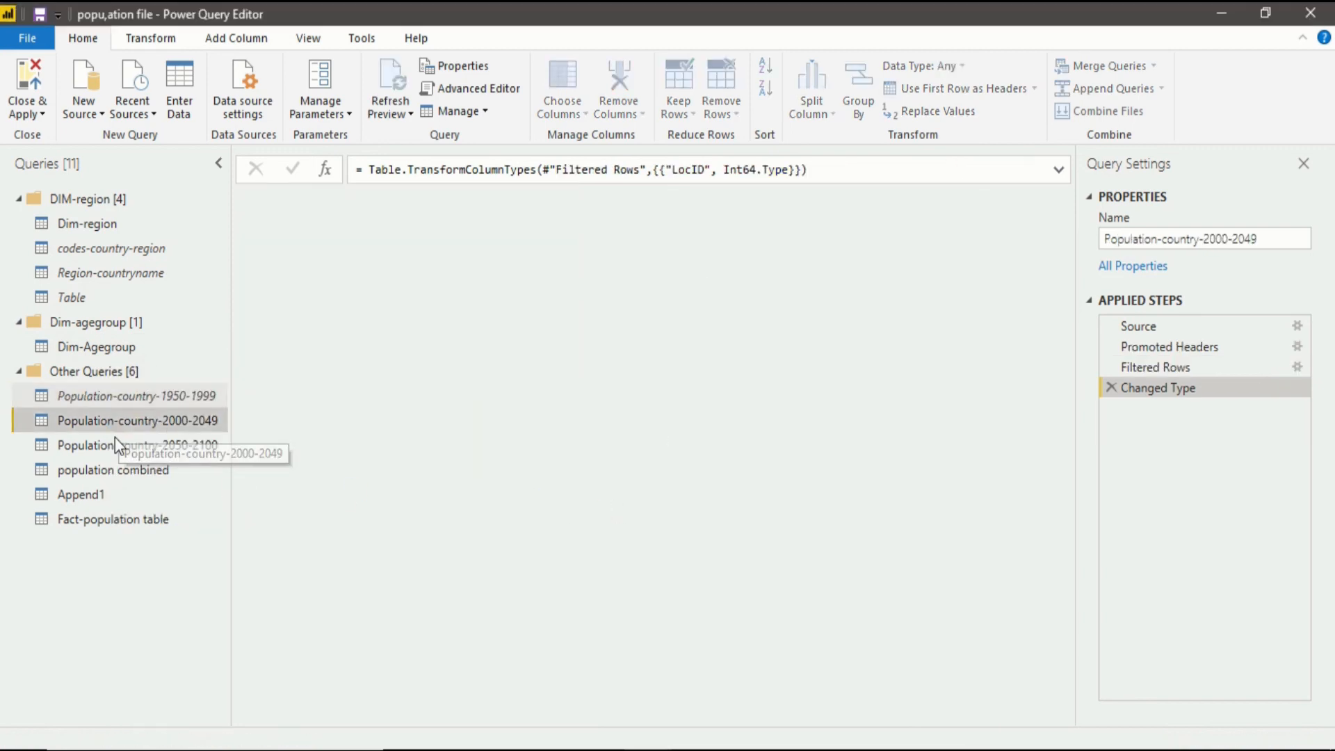
pyautogui.rightClick(117, 437)
pyautogui.click(175, 484)
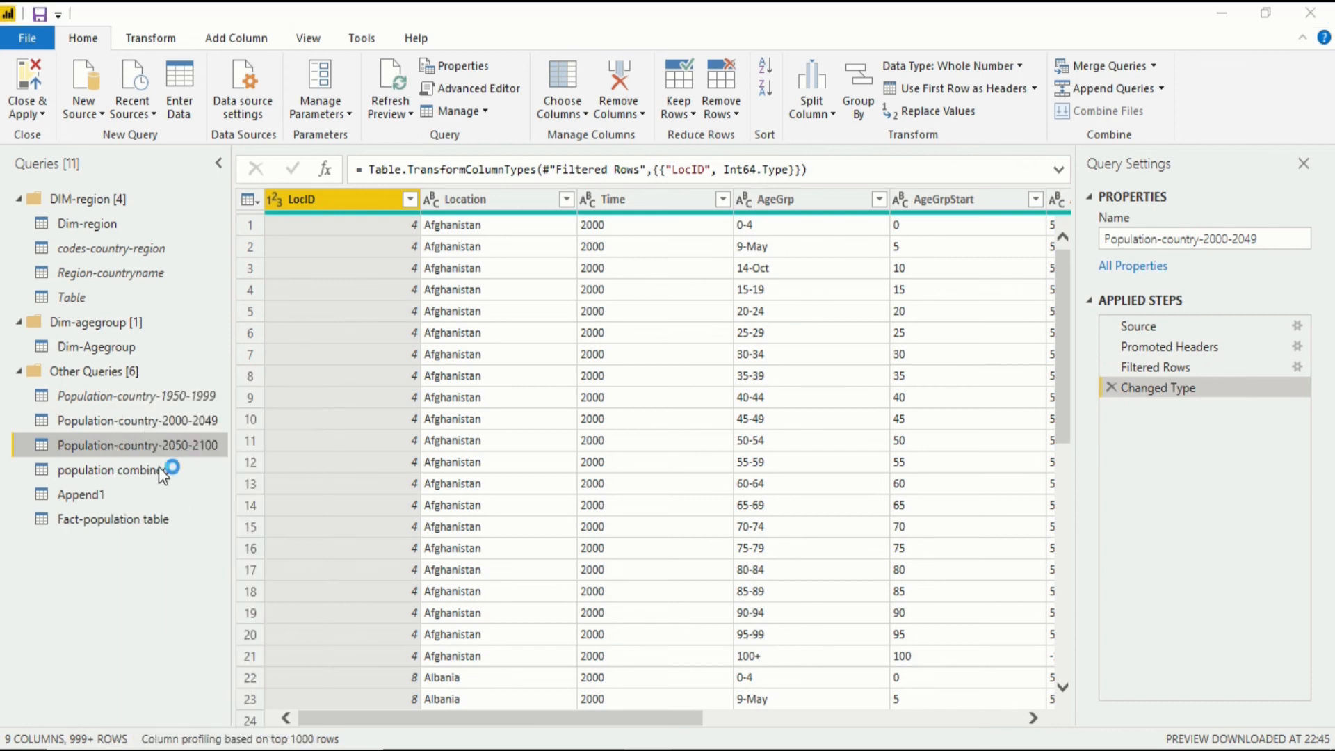
pyautogui.press('Return')
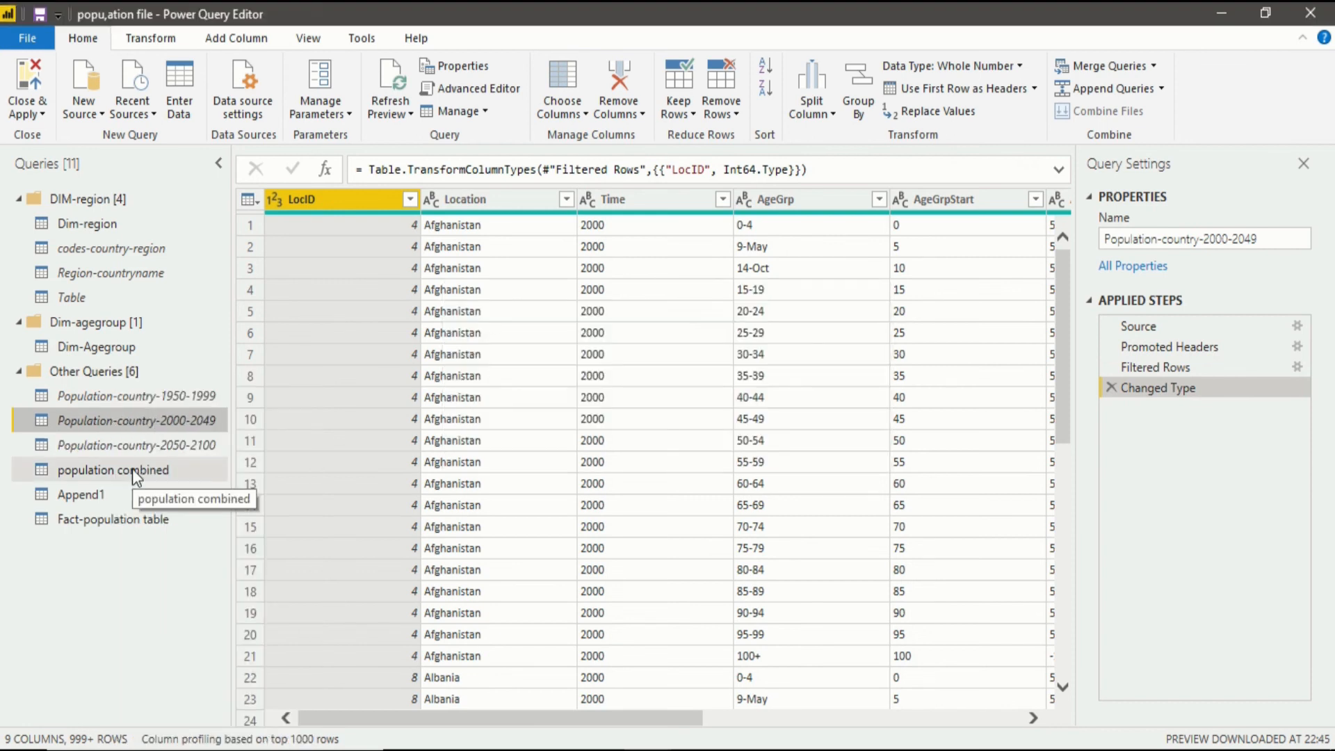
# Disable load for the population combined query, accepting the possible data loss.
pyautogui.rightClick(132, 464)
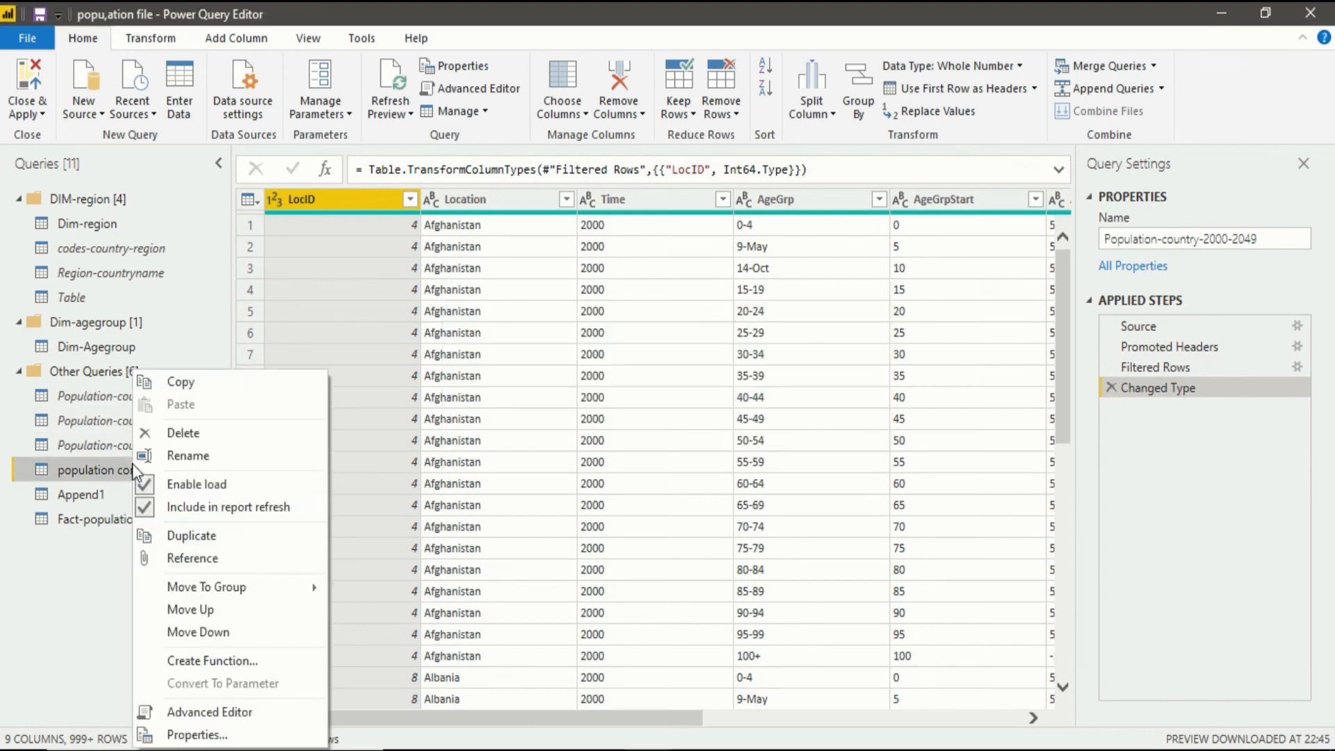
pyautogui.click(191, 485)
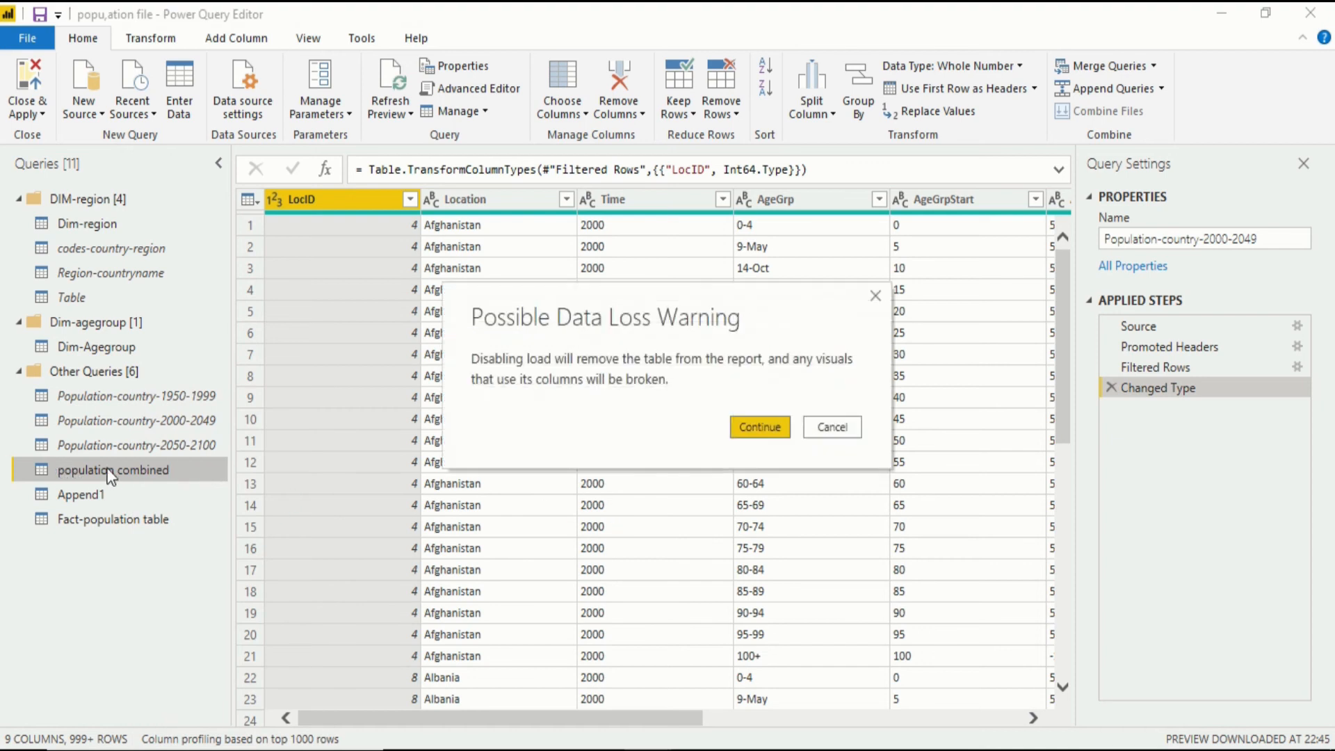
pyautogui.click(755, 427)
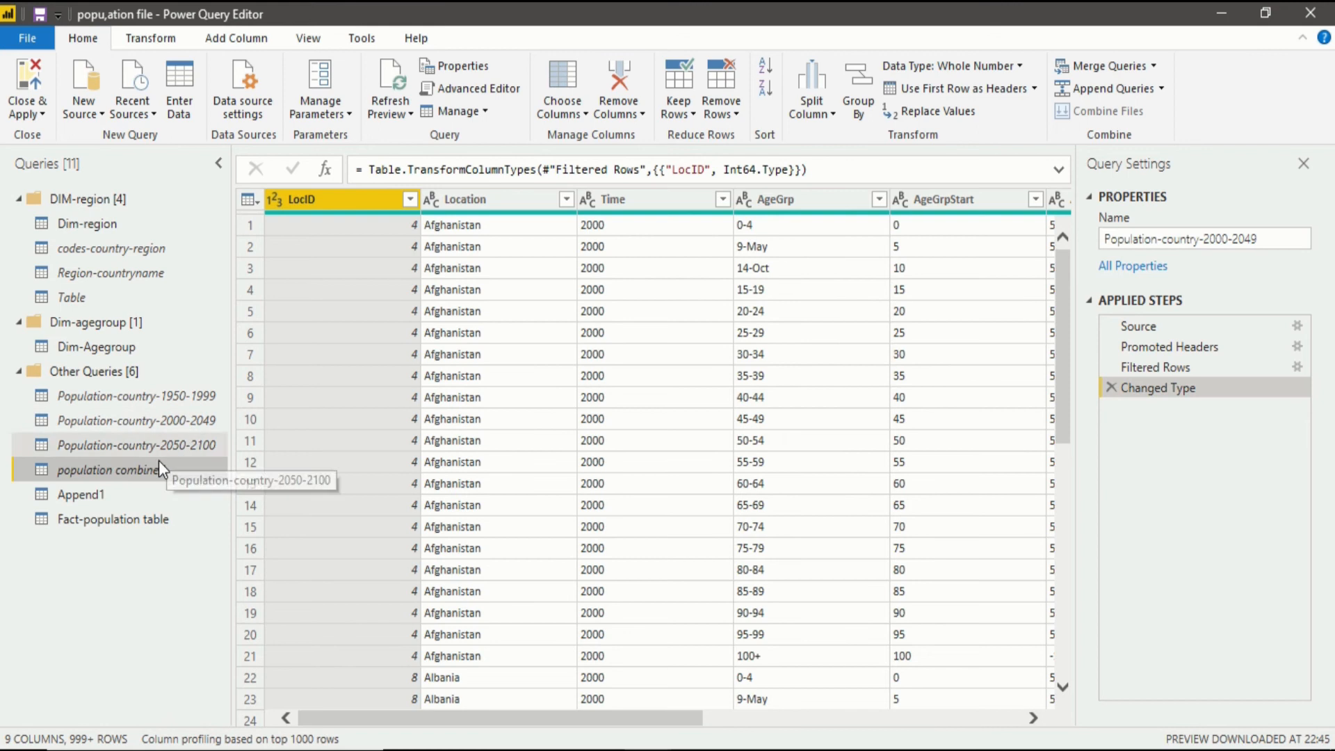
# Disable load for the Append1 query, accepting the possible data loss, and close Power Query Editor with all changes applied.
pyautogui.click(106, 494)
pyautogui.rightClick(105, 494)
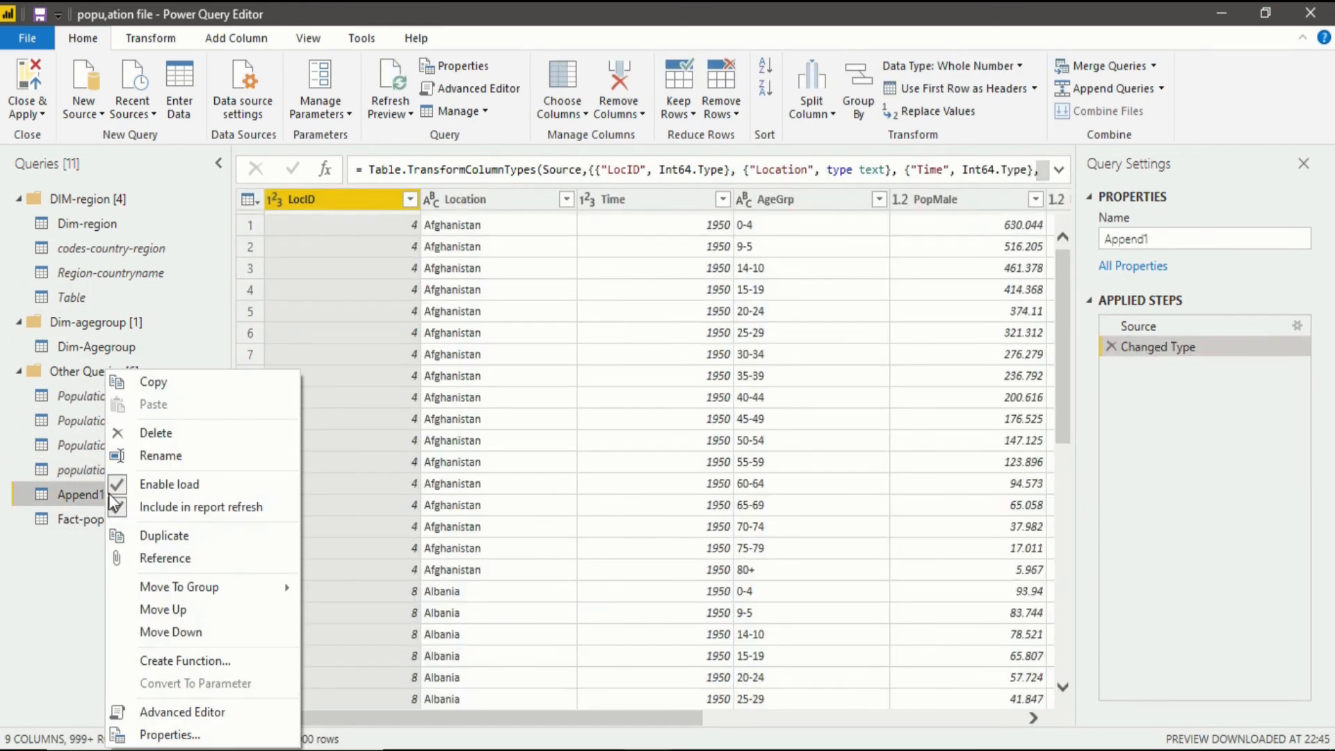
pyautogui.click(150, 482)
pyautogui.click(756, 427)
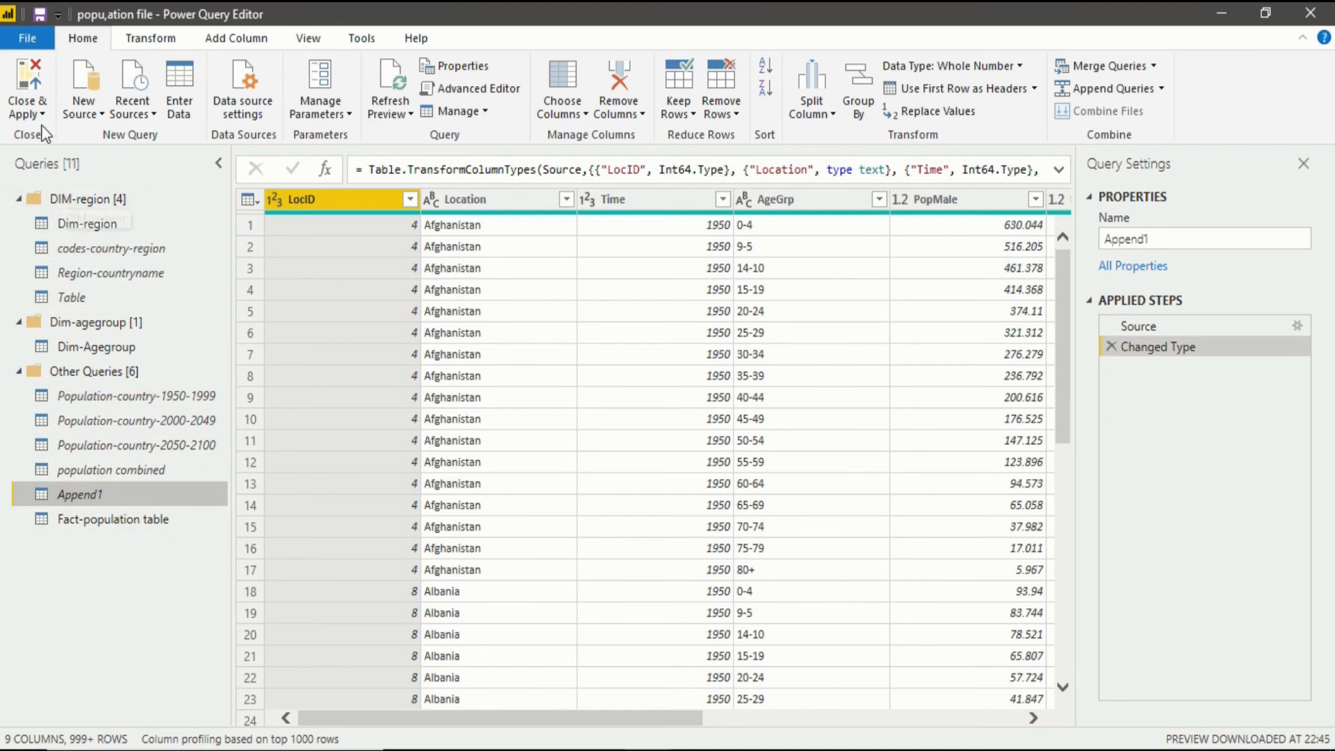
pyautogui.click(28, 81)
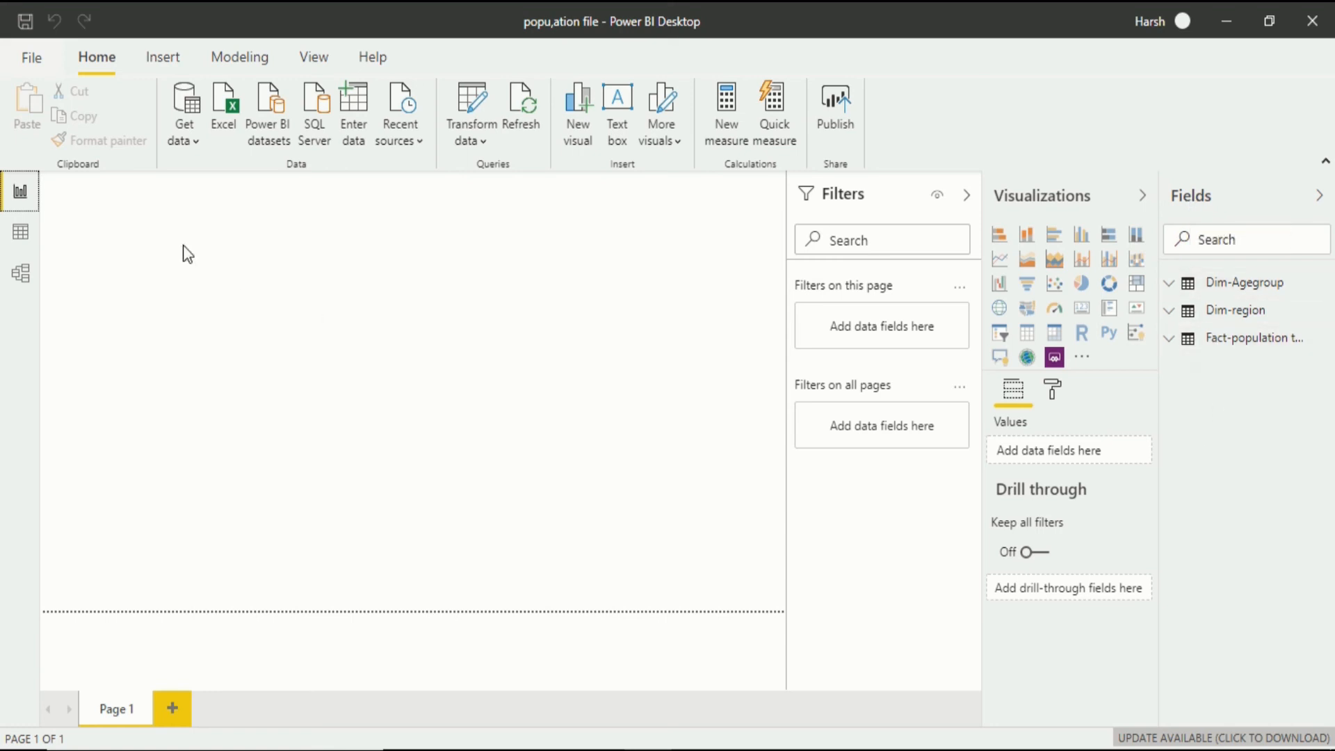
# Check the contents of the remaining Dim-Agegroup and Dim-region tables in the data view and return to the report view.
pyautogui.click(23, 244)
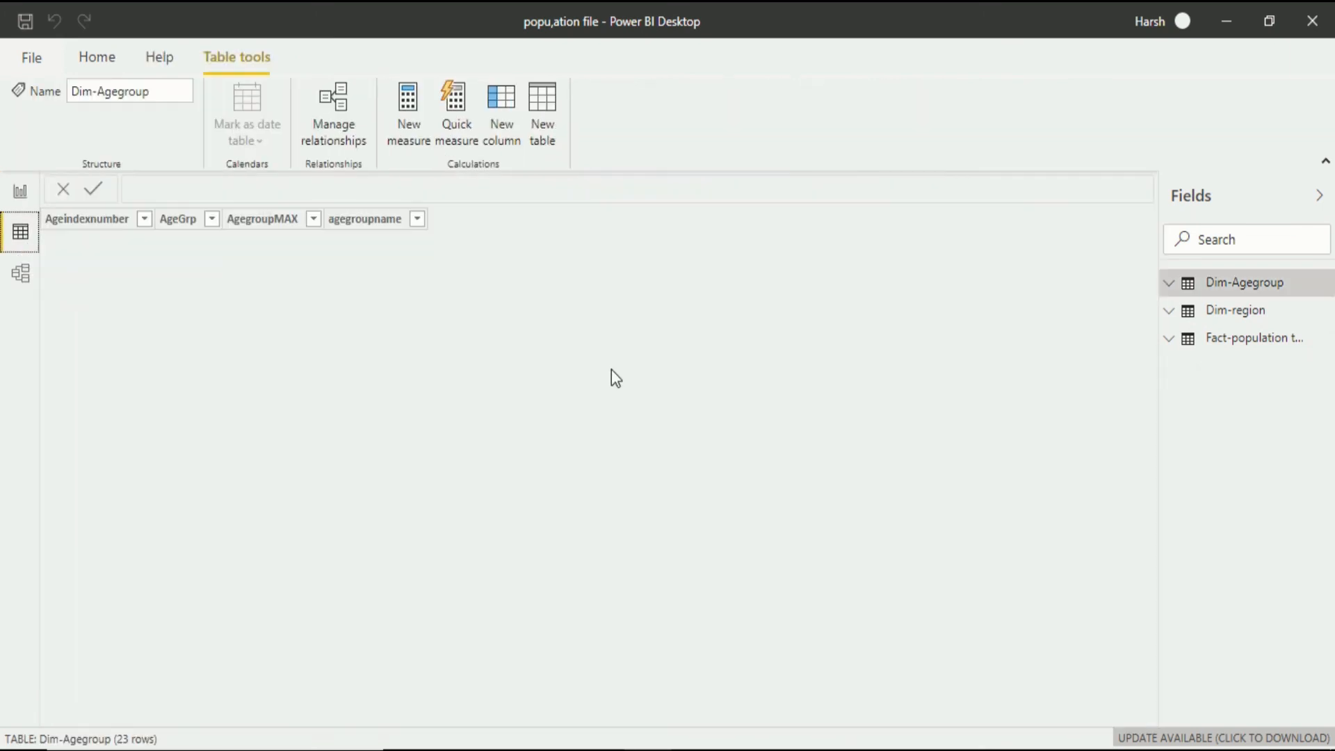
pyautogui.click(1239, 313)
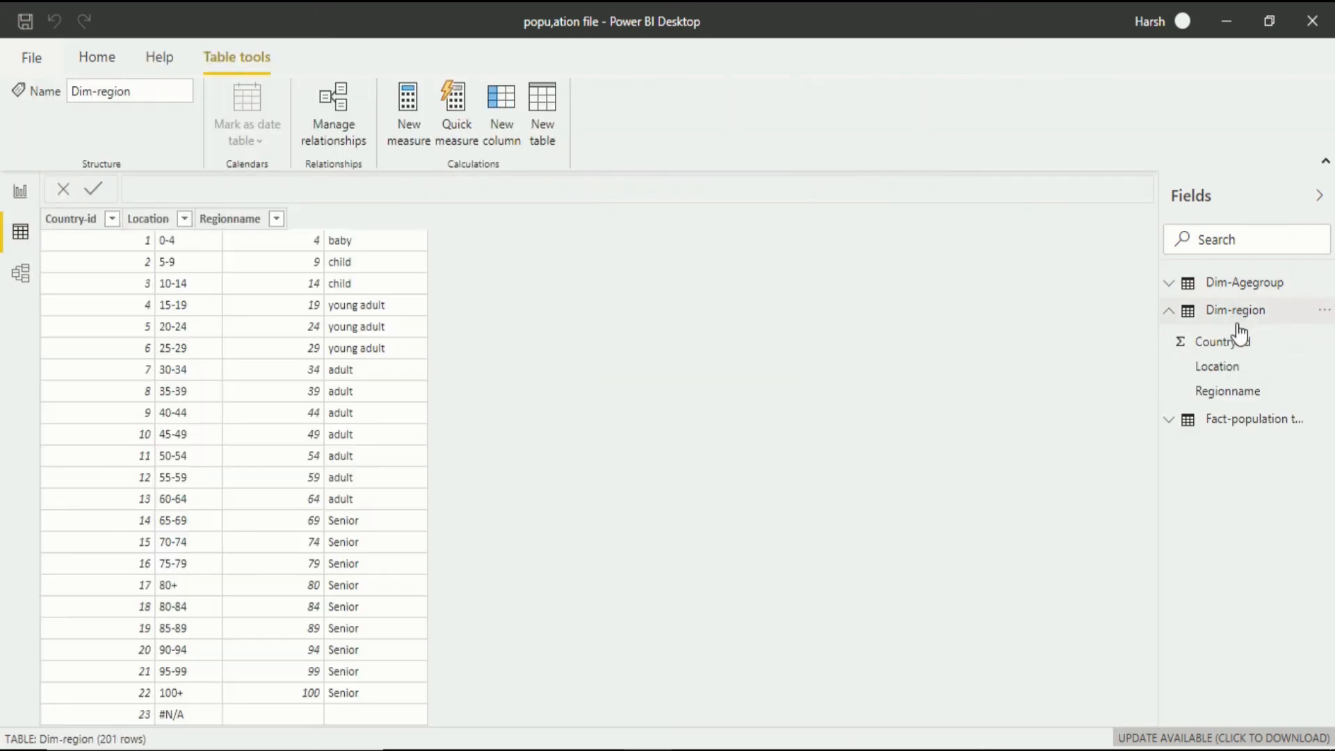
pyautogui.click(1224, 419)
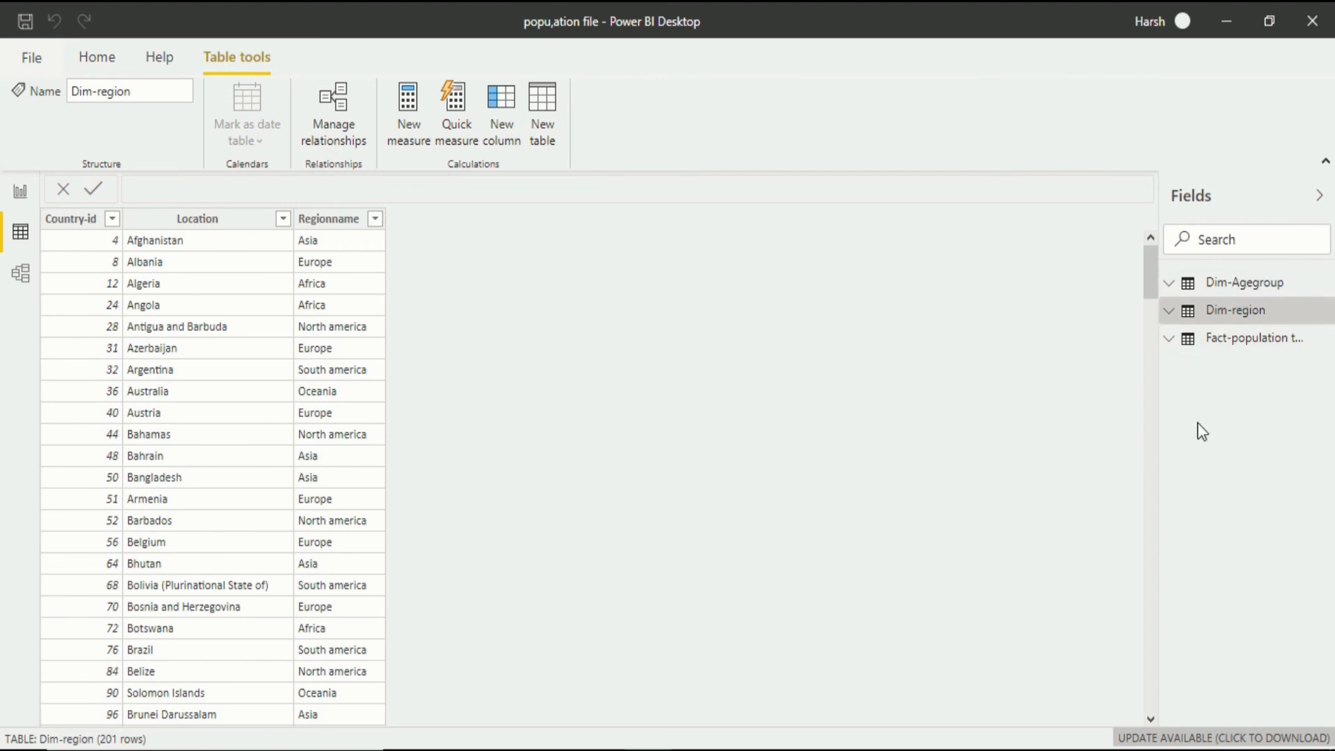
pyautogui.click(18, 199)
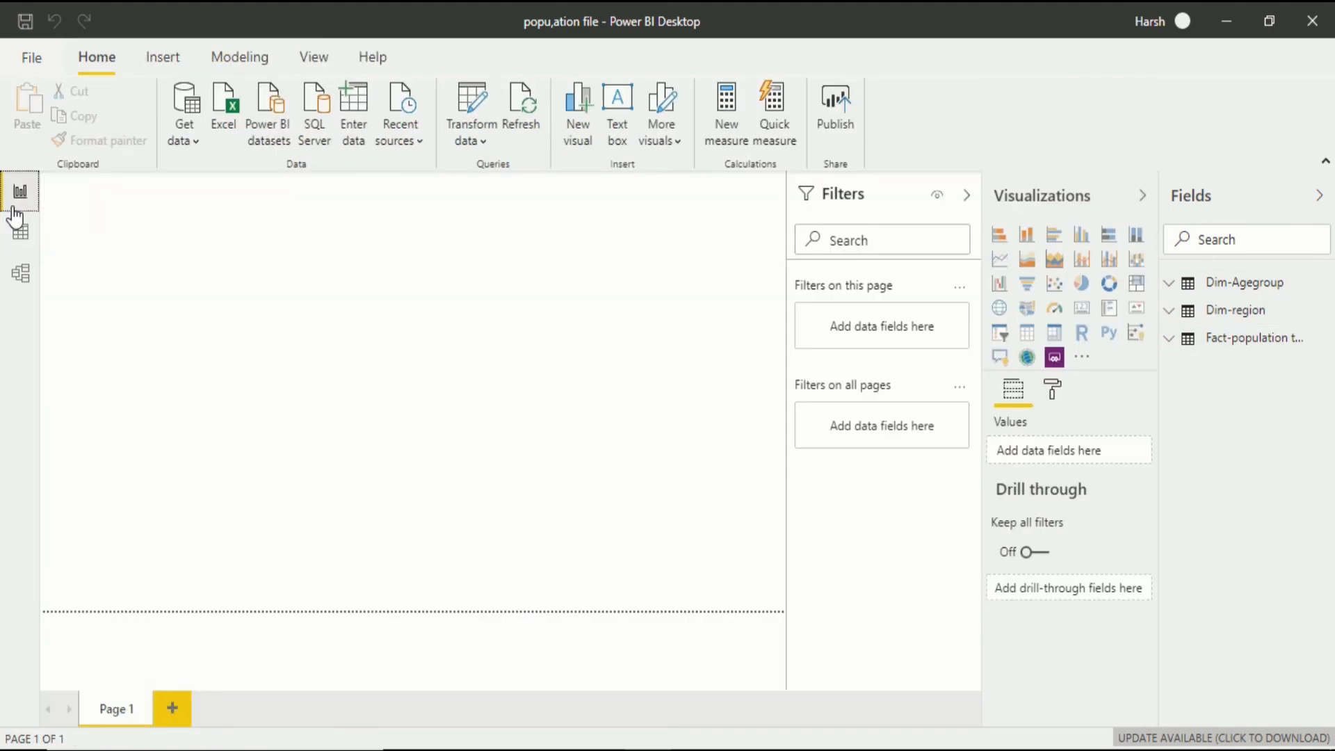